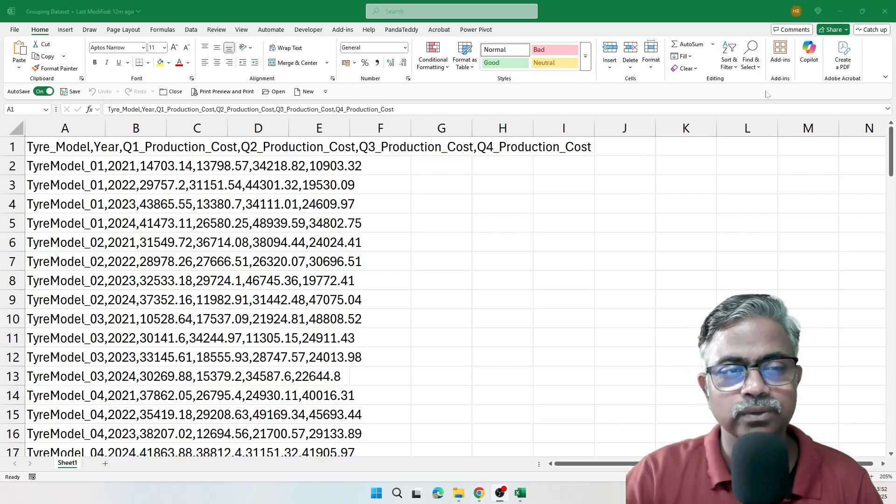
Close the Grouping Dataset workbook and create a new blank workbook.
click(174, 93)
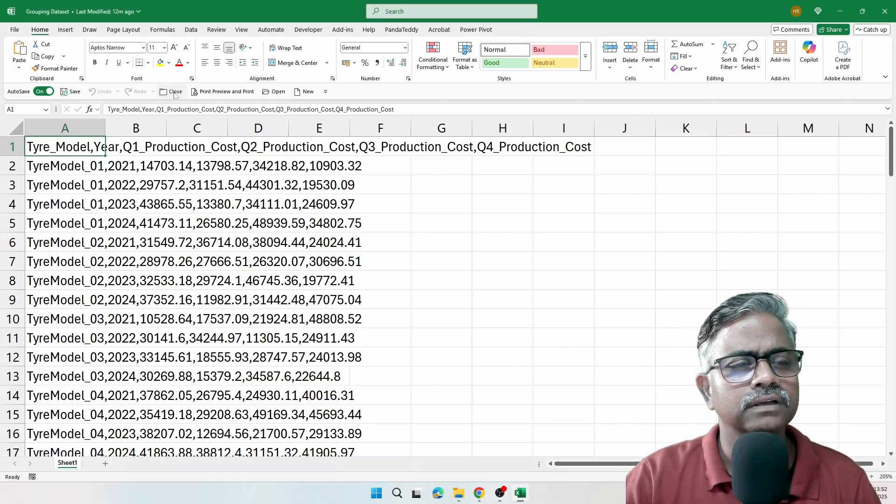
click(174, 91)
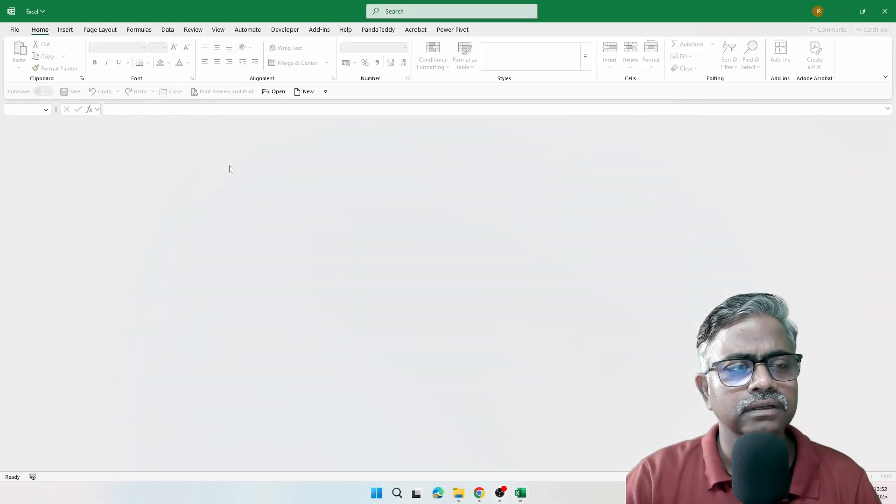
click(302, 92)
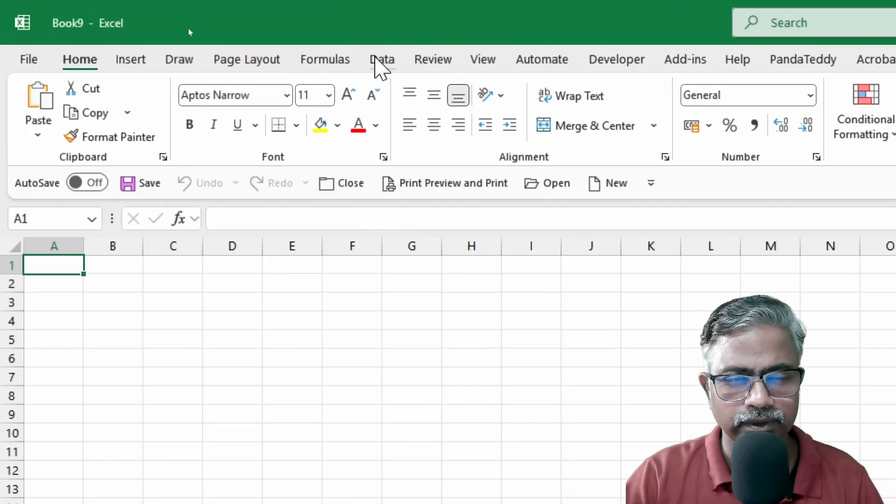
Launch the Power Query Editor from the new workbook.
click(380, 59)
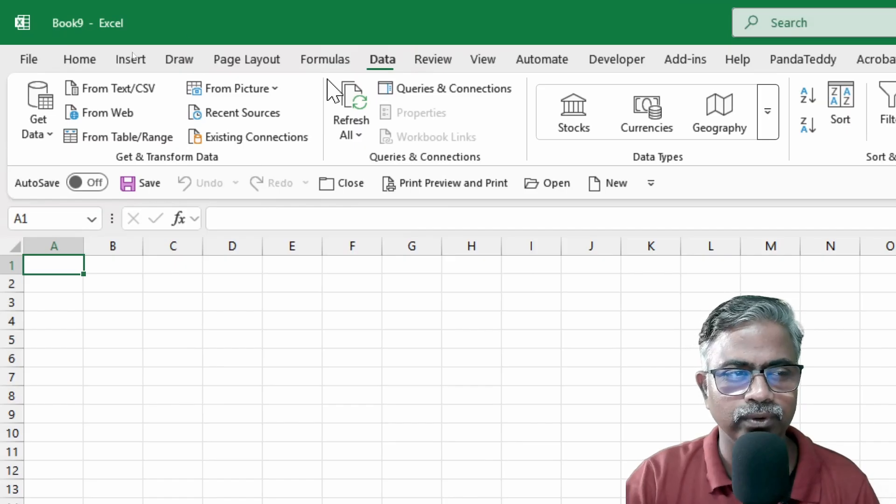
click(33, 135)
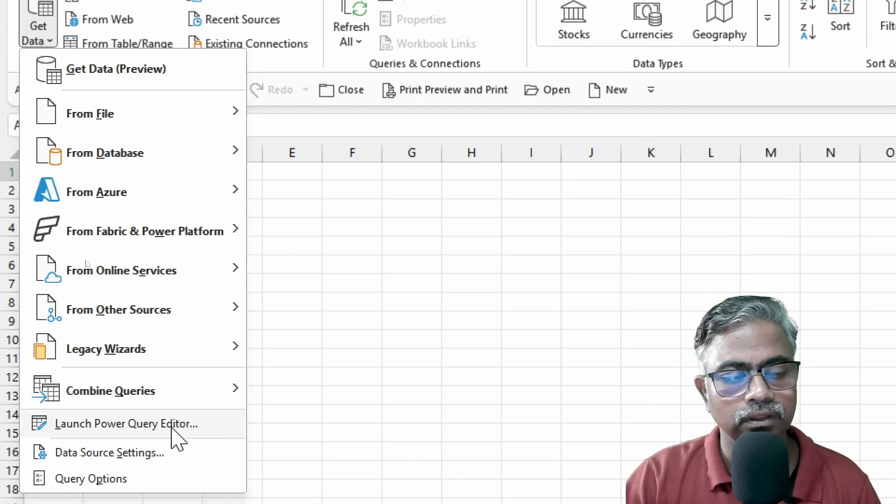
click(171, 428)
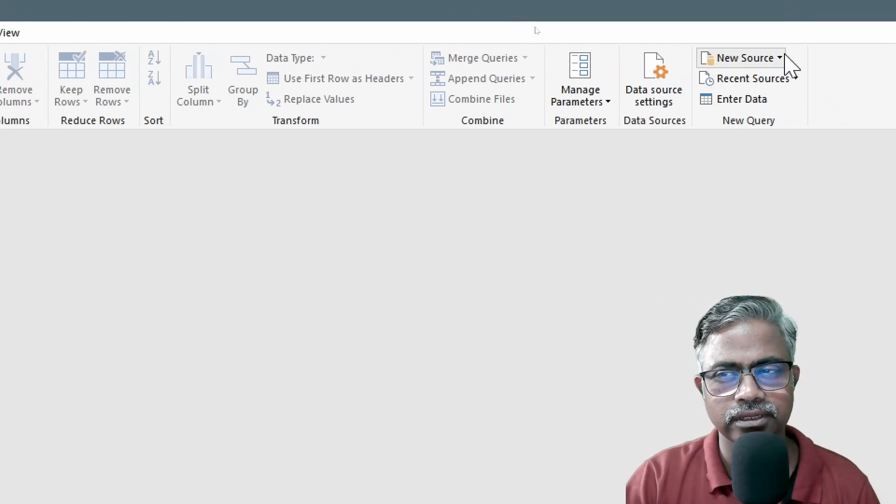
Import Sheet1 from the Grouping Dataset Excel workbook as a new query and delete its last applied step, keeping Source and Navigation.
click(779, 58)
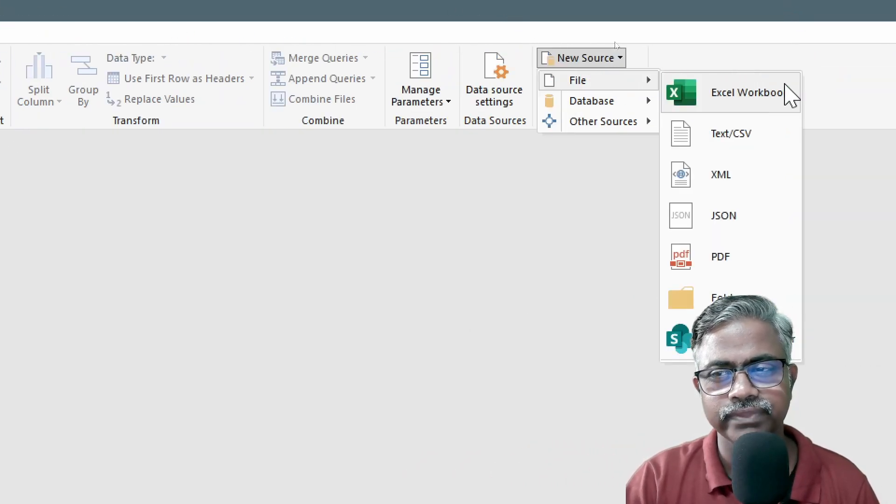
click(763, 93)
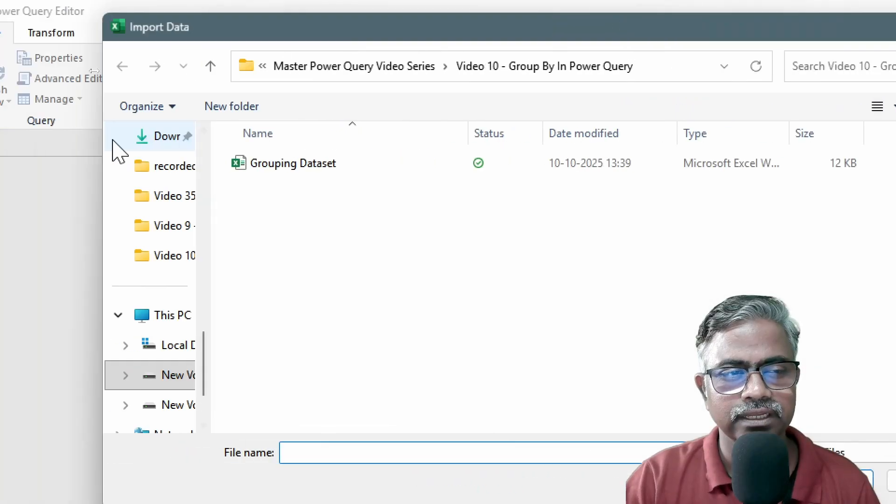
click(279, 166)
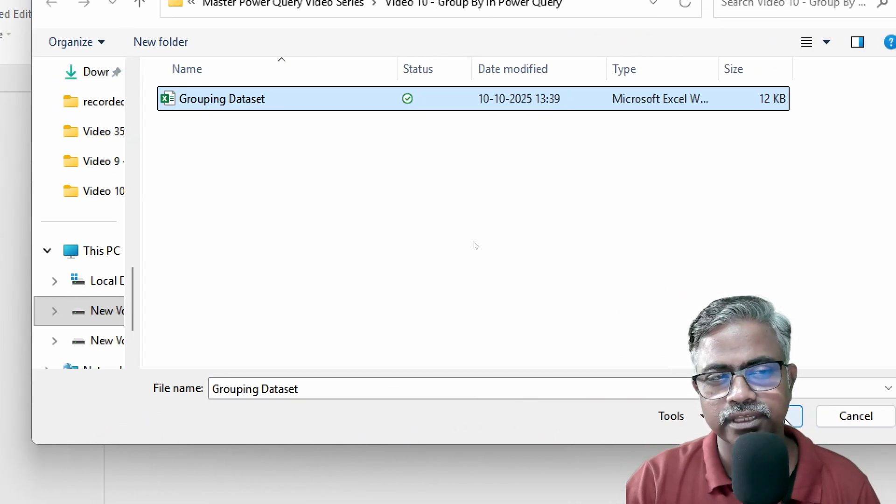
click(787, 419)
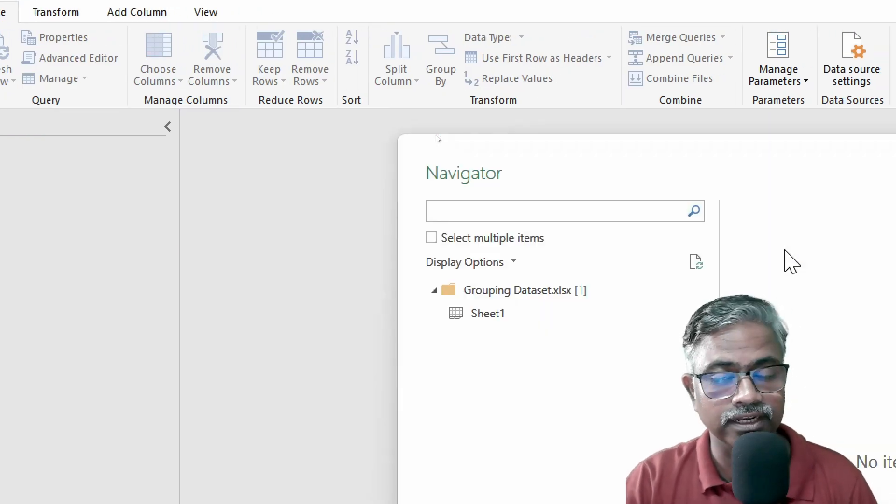
drag(672, 148, 331, 19)
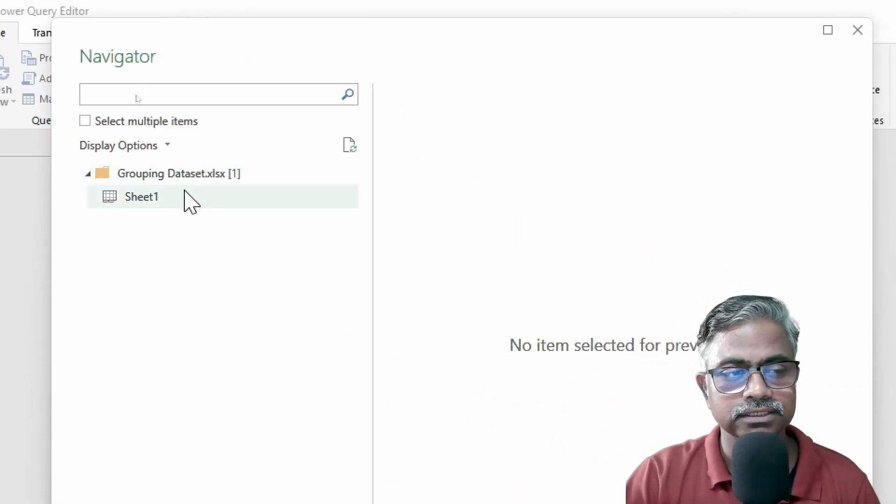
click(185, 192)
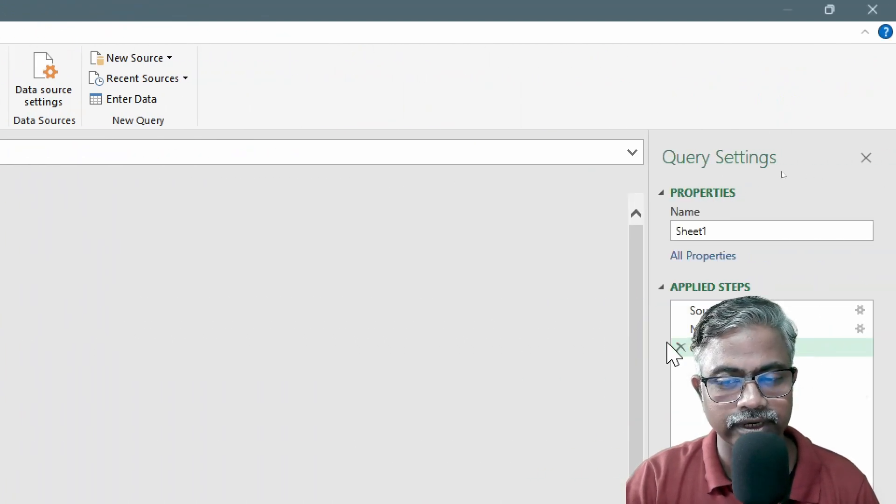
click(677, 346)
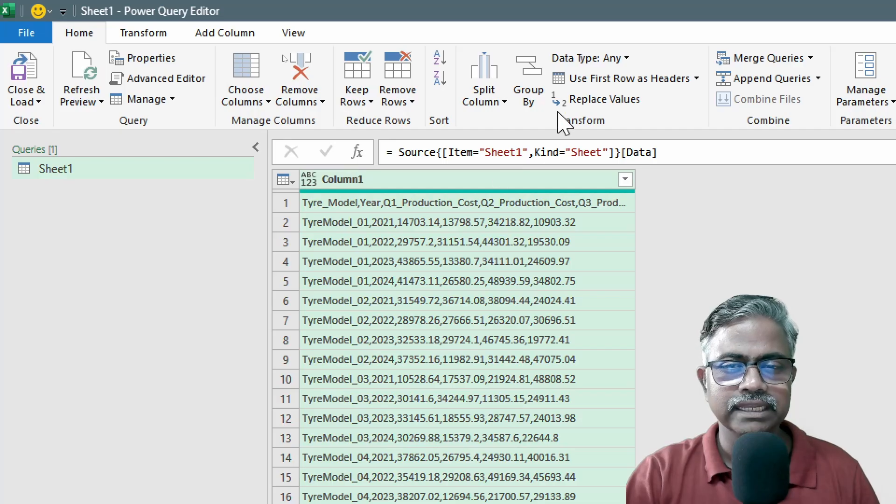
Split Column1 by comma at each occurrence of the delimiter and delete the resulting Changed Type step.
click(495, 105)
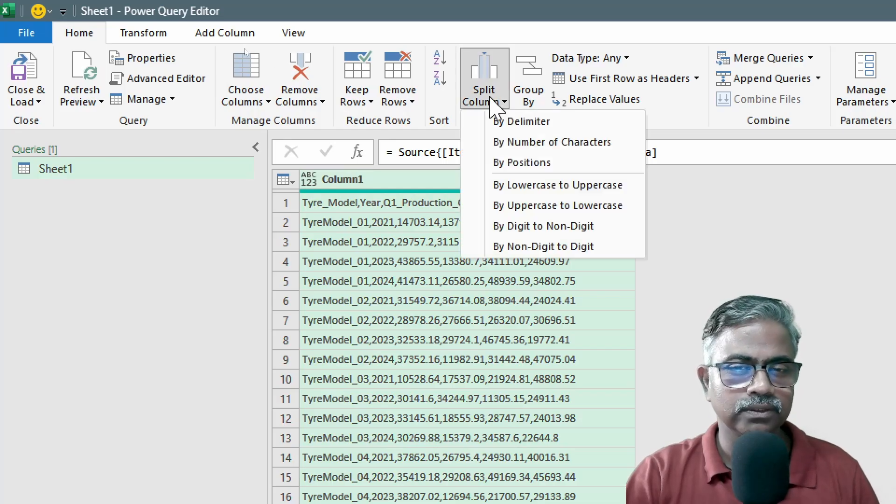
click(517, 123)
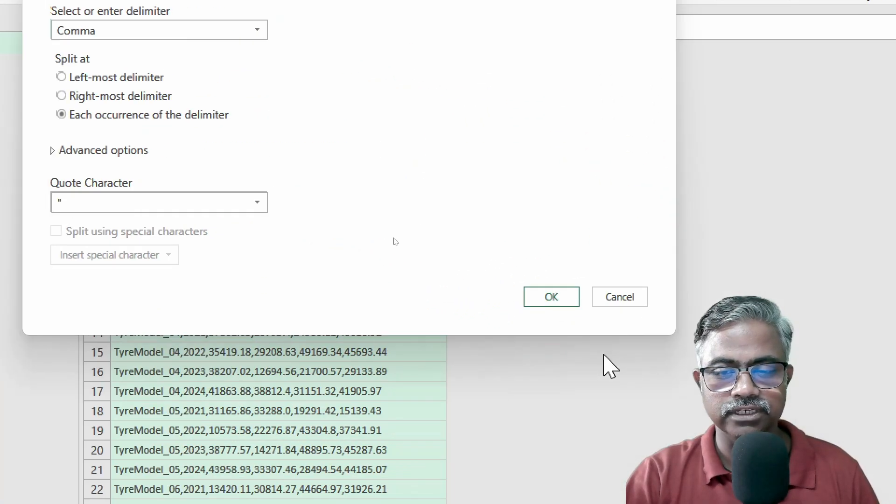
click(551, 298)
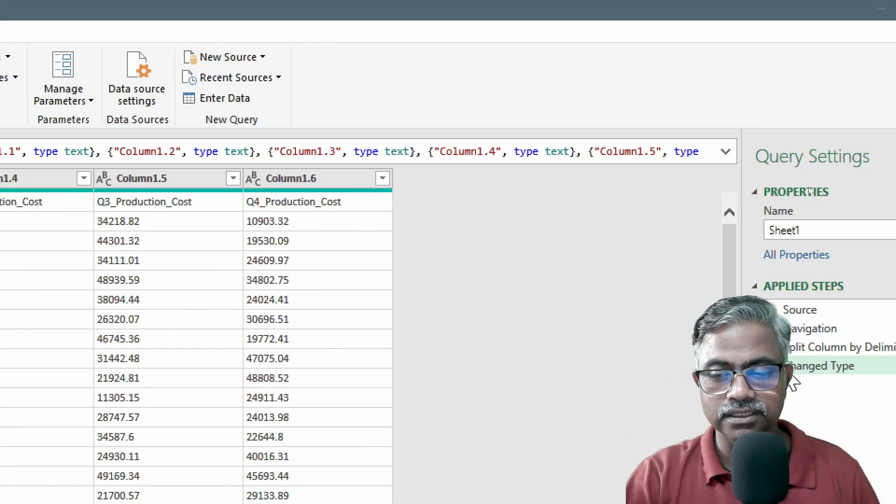
click(718, 367)
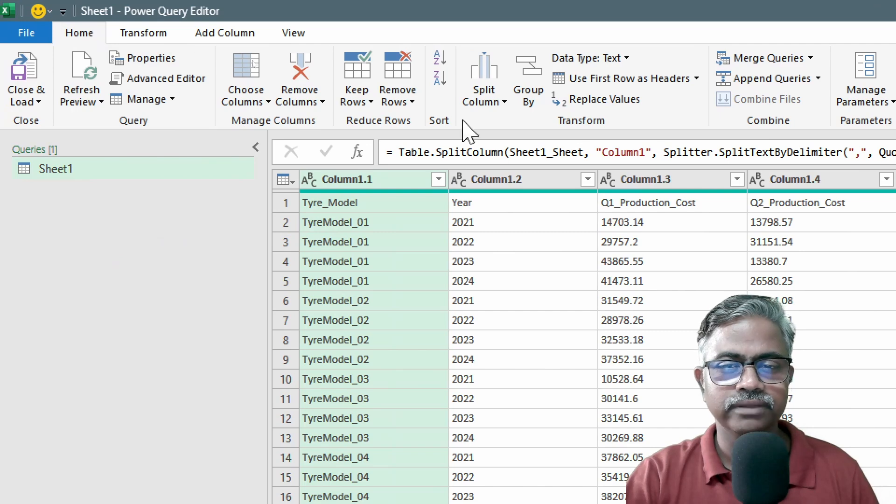
Use the first row as headers and rename the Sheet1 query to Transformed Data.
click(628, 80)
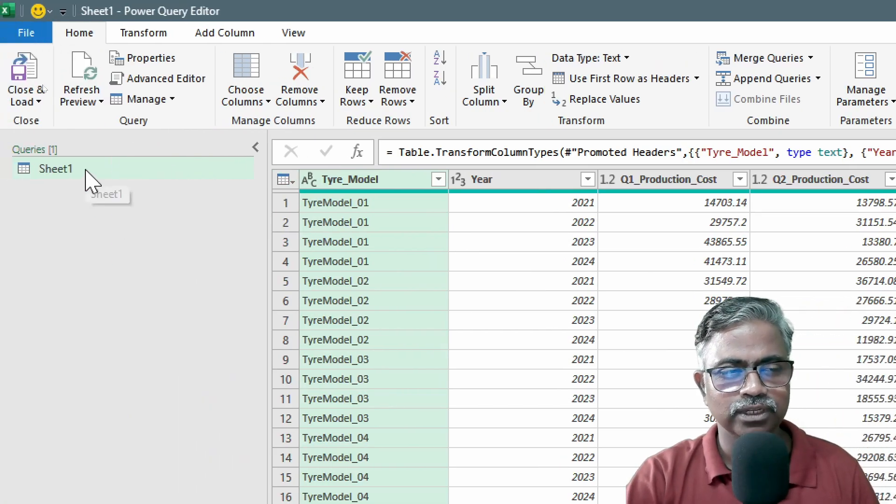
double_click(85, 170)
text(Transformed Data)
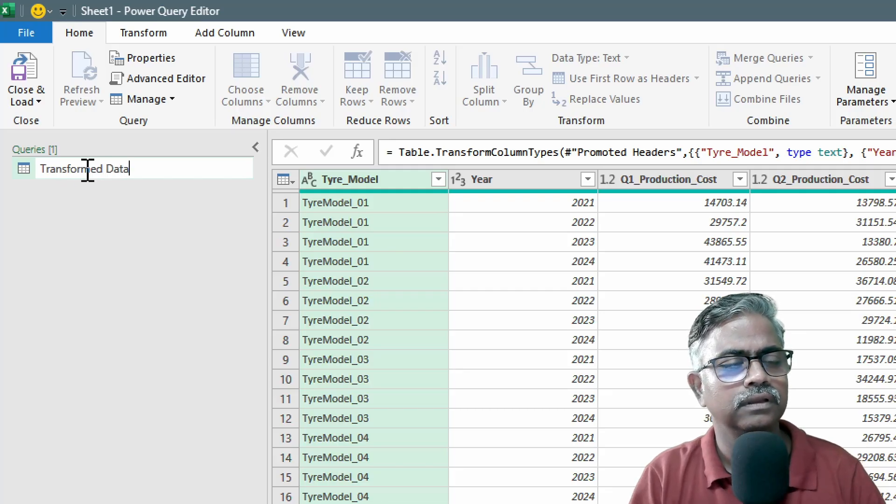
key(Return)
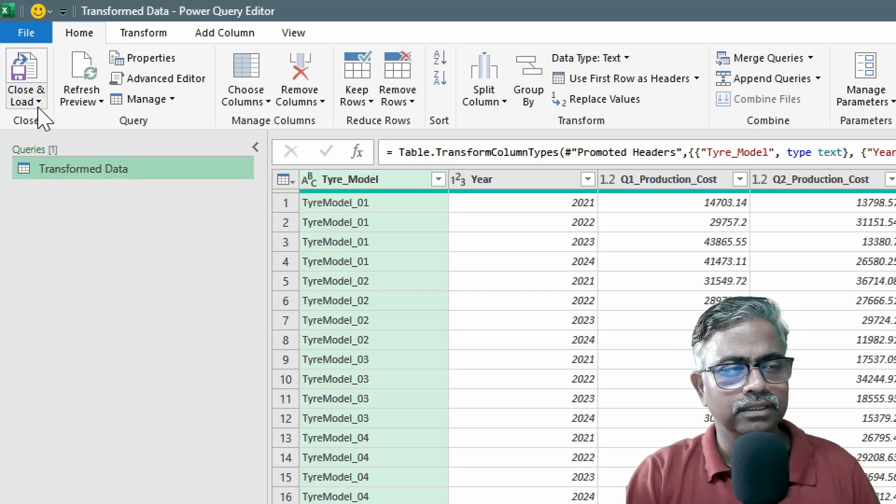
Close the editor and load the query as a PivotTable Report in the existing worksheet at cell A1.
click(26, 98)
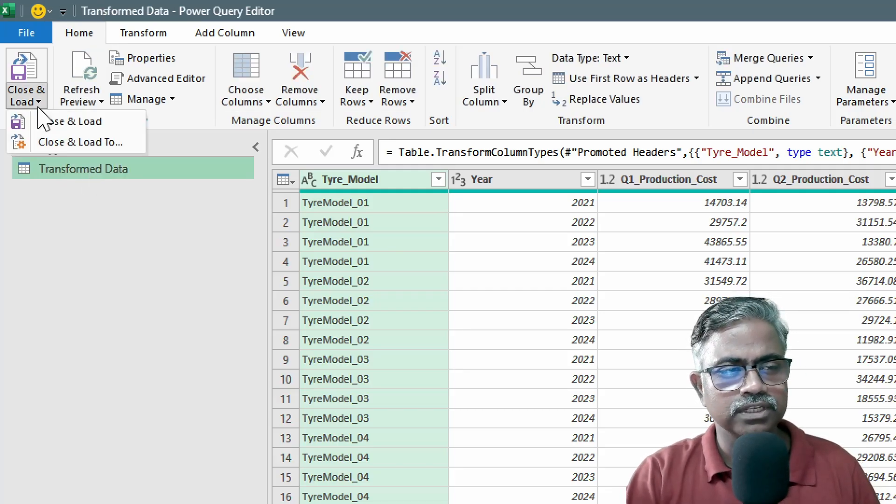
click(70, 141)
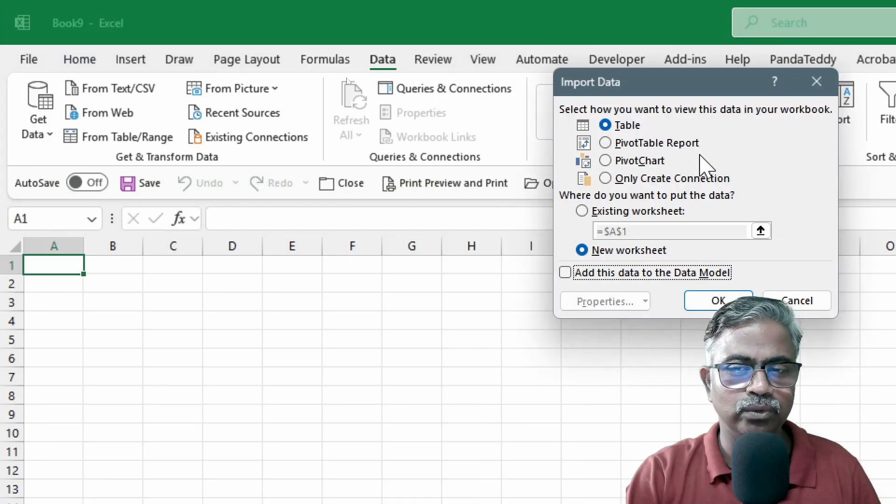
click(643, 144)
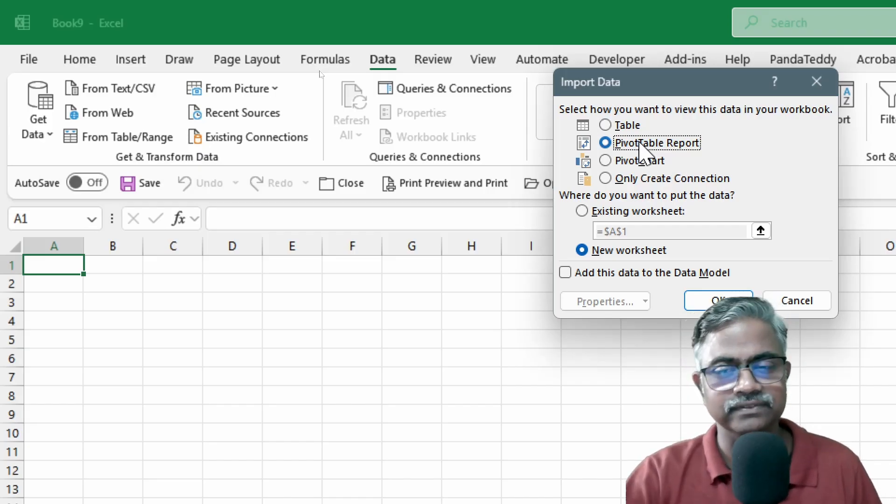
click(614, 214)
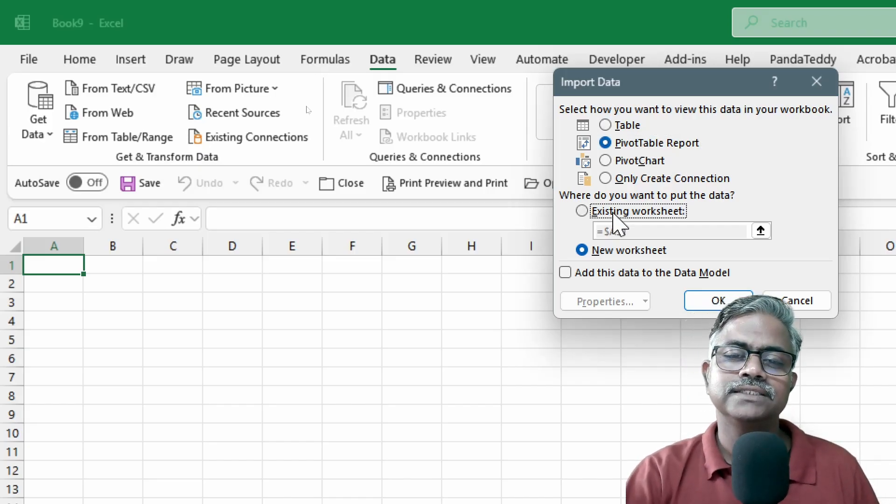
click(718, 300)
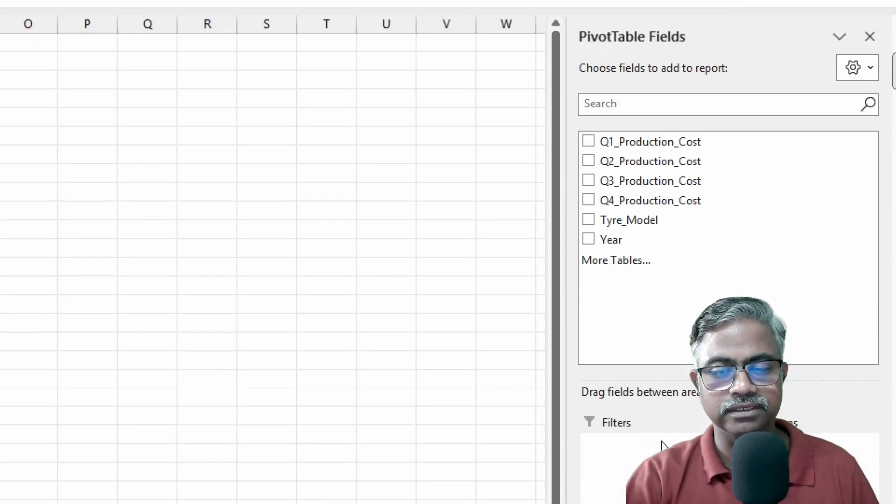
Place Tyre_Model in the PivotTable's rows and Year in its columns.
drag(634, 221, 644, 437)
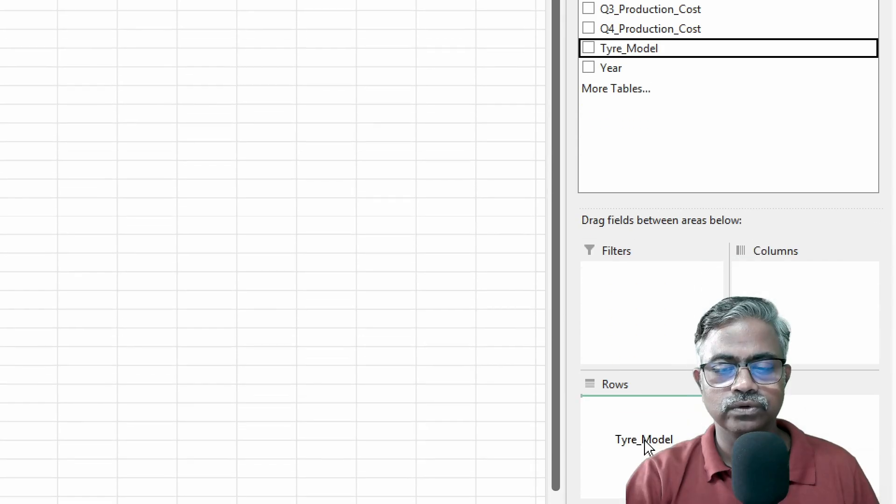
drag(630, 72, 703, 169)
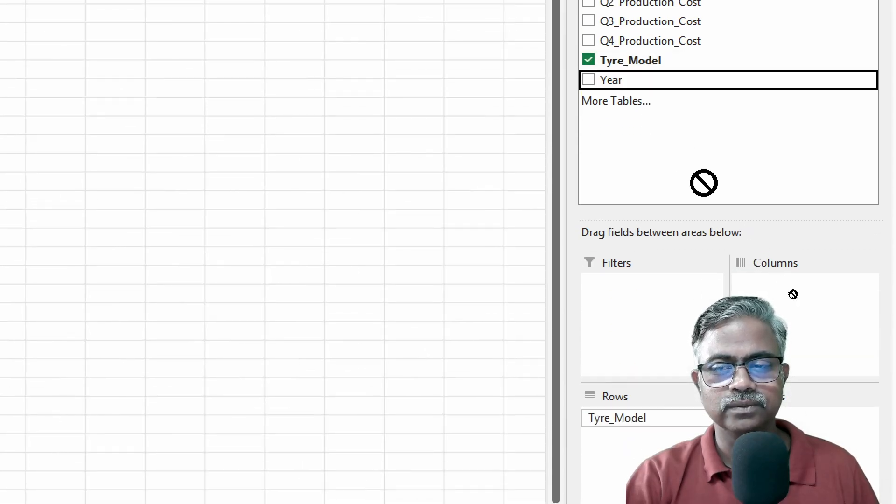
drag(793, 294, 804, 324)
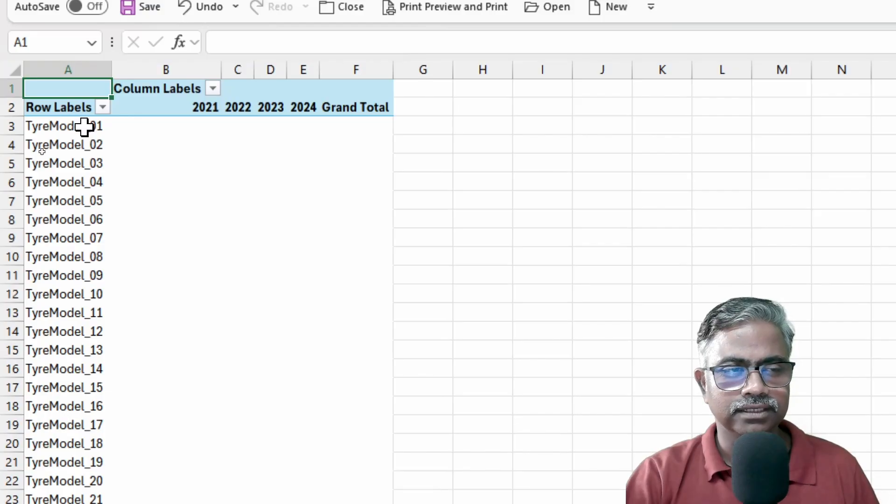
click(84, 126)
click(184, 124)
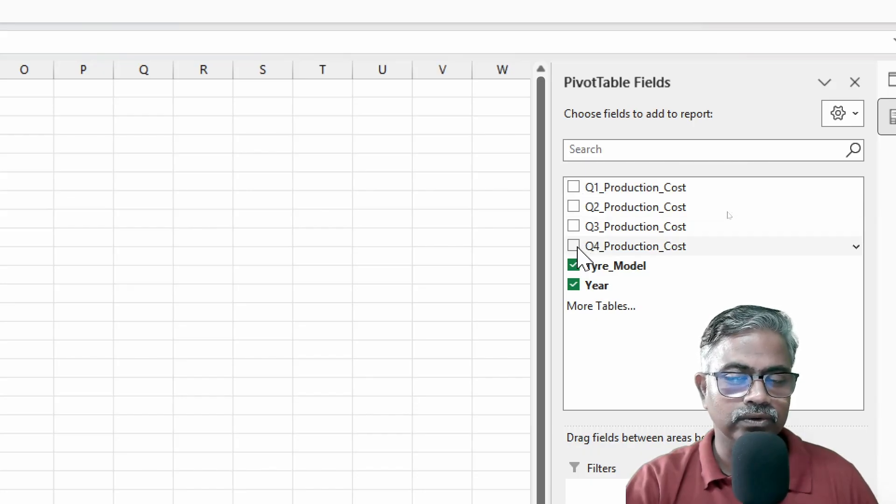
Add the Q1 to Q4 production cost fields to the PivotTable and move the Values field from columns to rows.
click(574, 187)
click(574, 206)
click(574, 226)
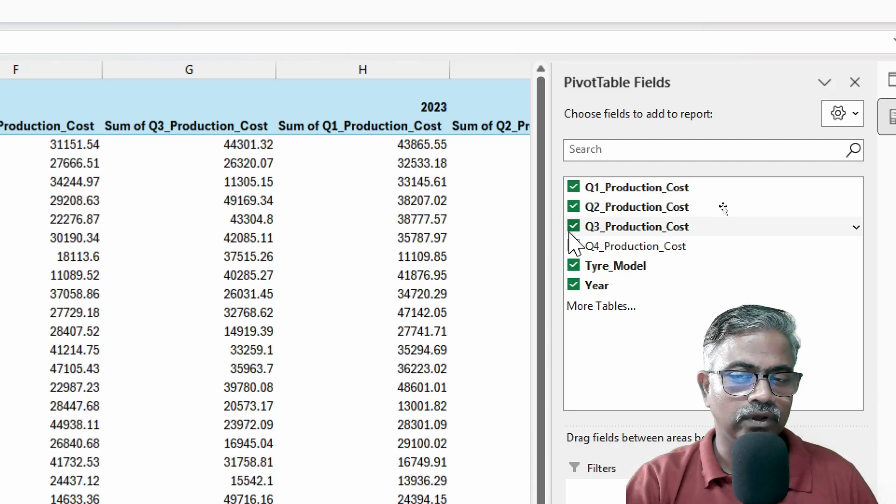
click(574, 246)
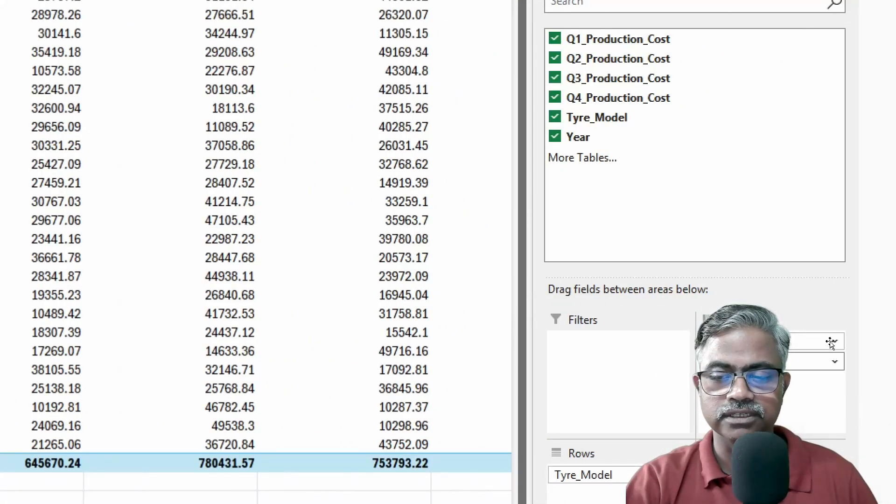
drag(831, 343, 587, 443)
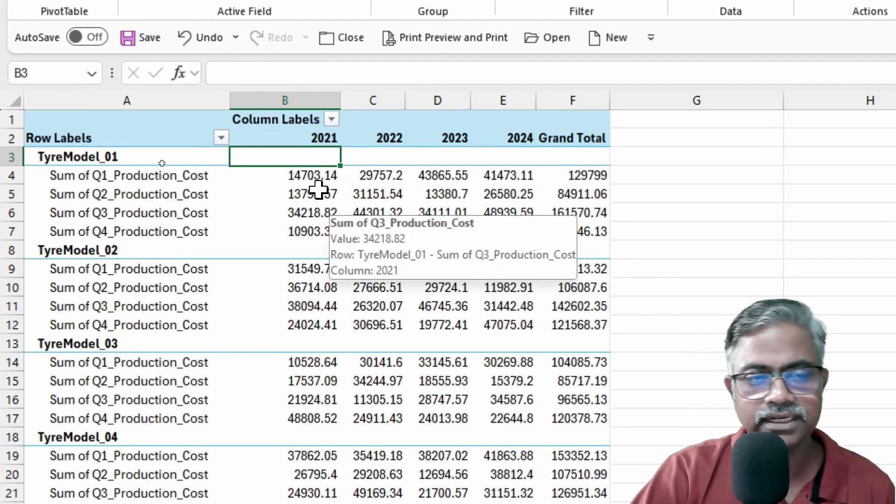
Examine TyreModel_01's quarterly production costs in the PivotTable, across all years and for 2021.
drag(130, 180, 639, 227)
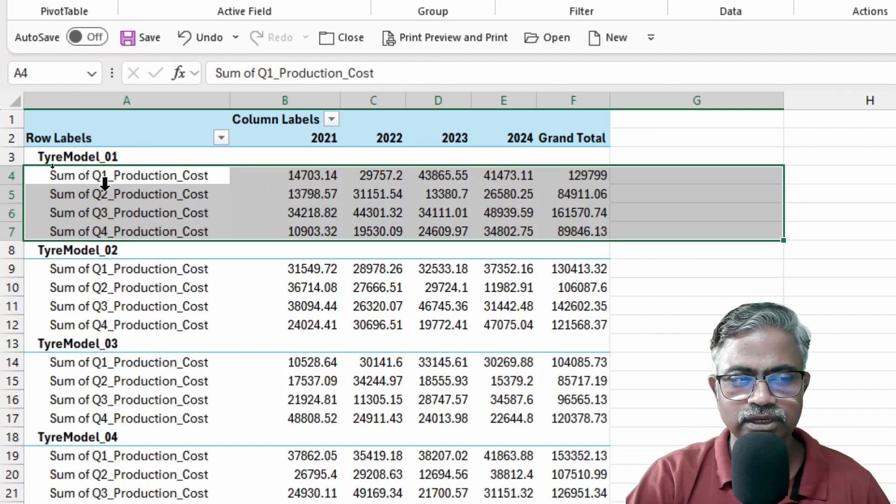
click(329, 176)
drag(329, 175, 334, 239)
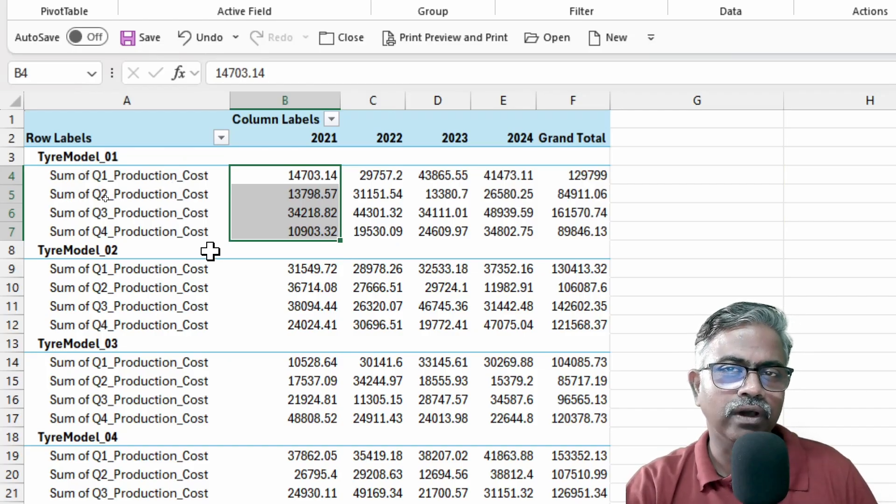
mouse_move(396, 221)
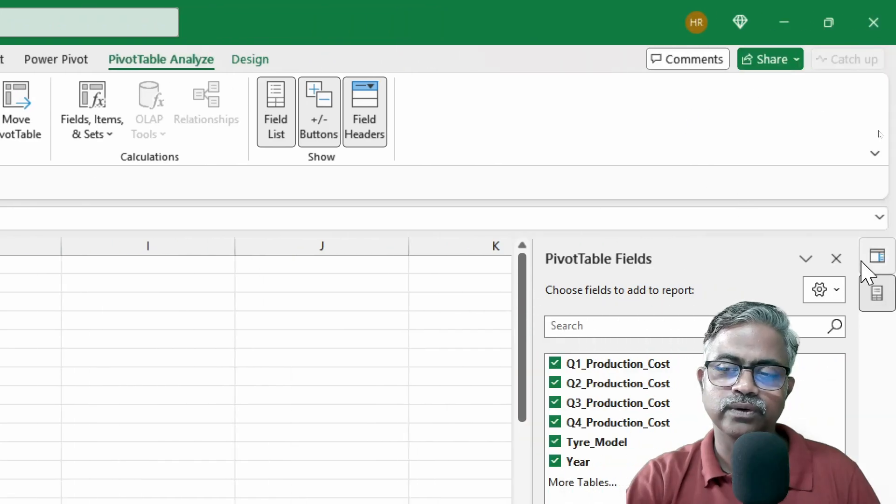
Open the Transformed Data query for editing in the Power Query Editor.
click(875, 257)
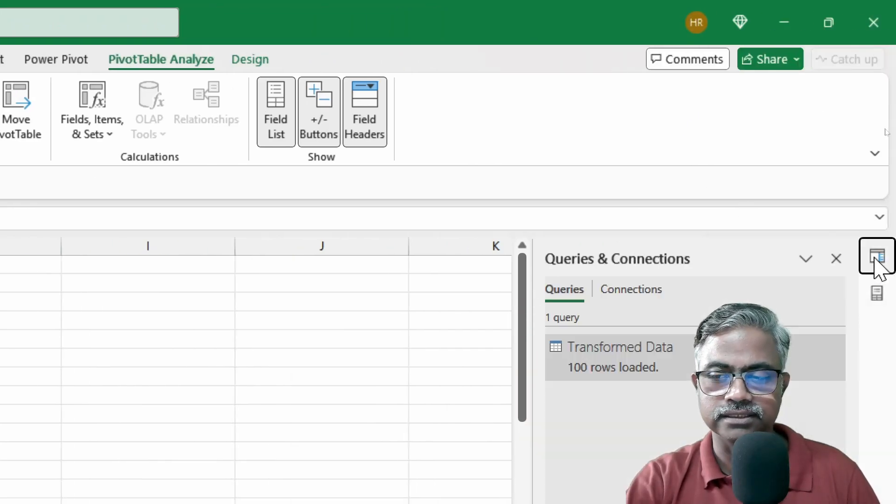
right_click(601, 357)
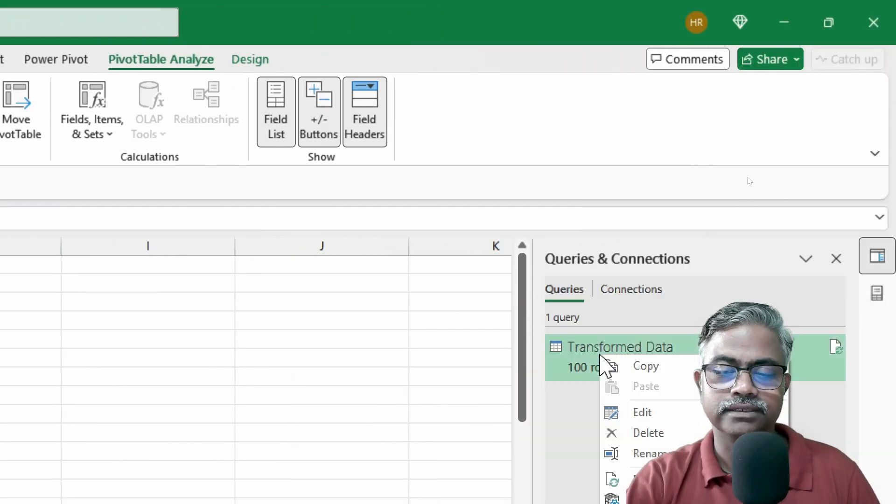
click(651, 414)
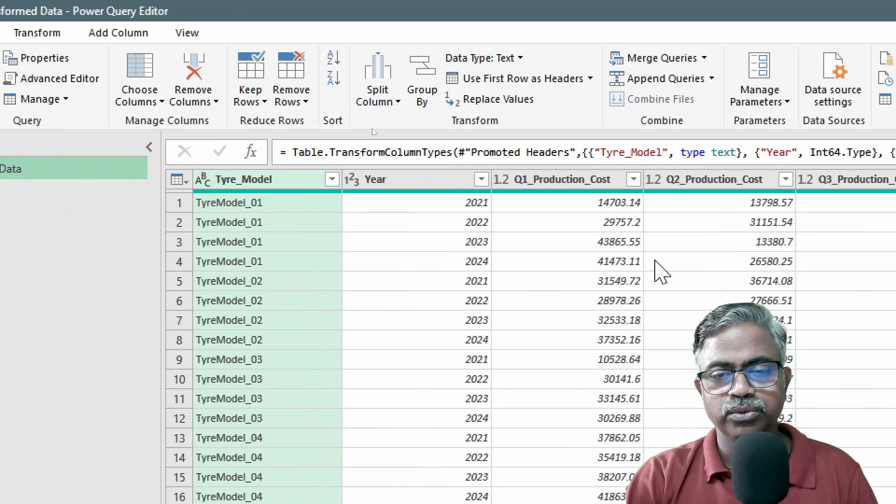
Unpivot only the selected Q1_Production_Cost to Q4_Production_Cost columns into attribute and value columns.
click(573, 194)
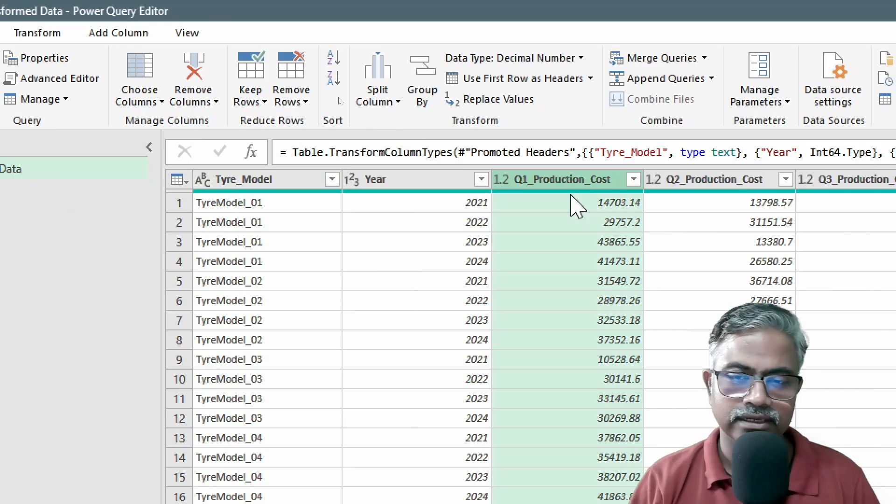
key(shift+Right)
key(shift+Right)
key(shift+Right)
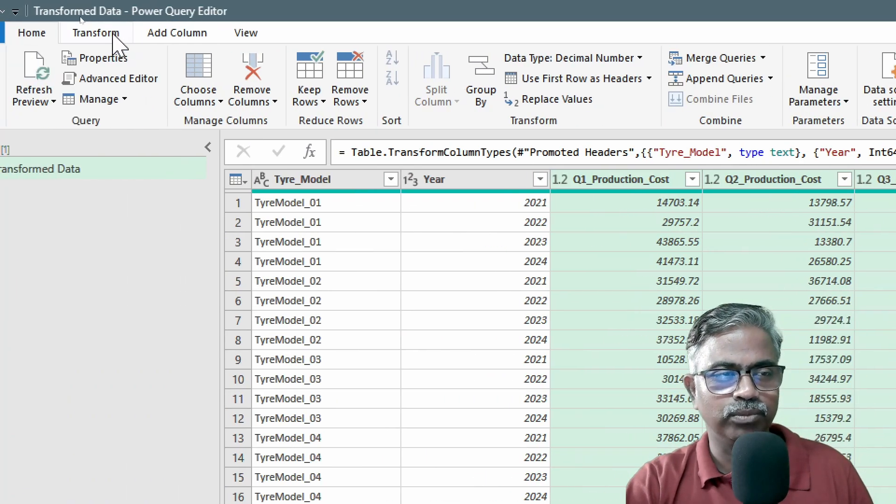
click(100, 33)
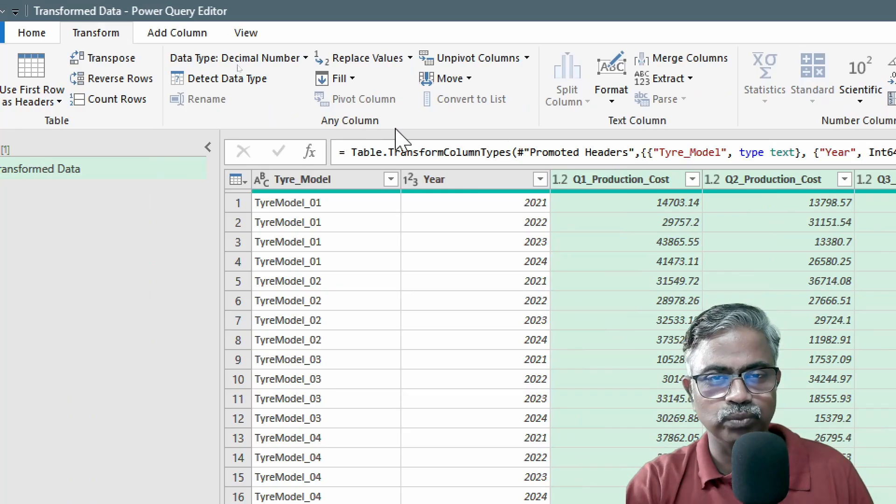
click(527, 58)
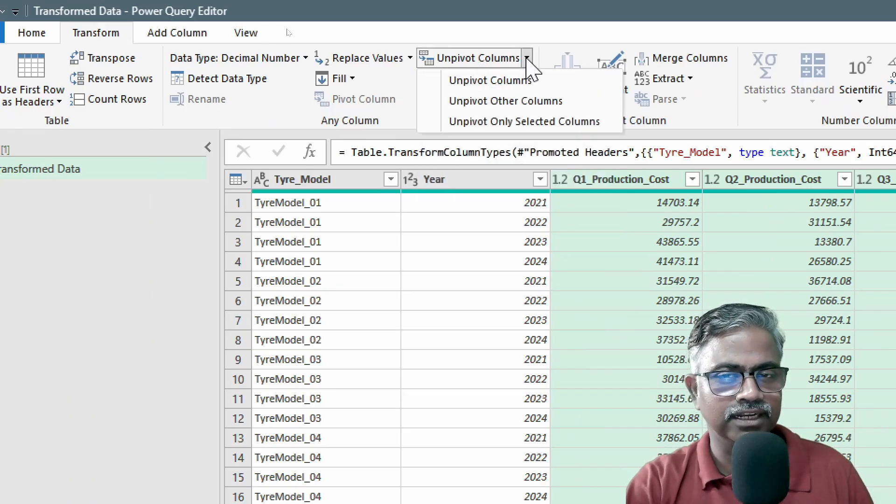
click(515, 122)
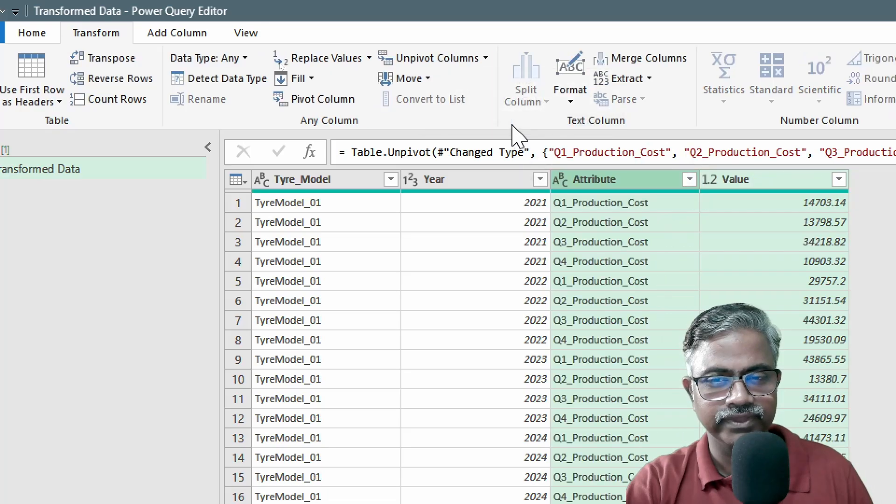
Rename the unpivoted Value column as Production Cost.
double_click(731, 180)
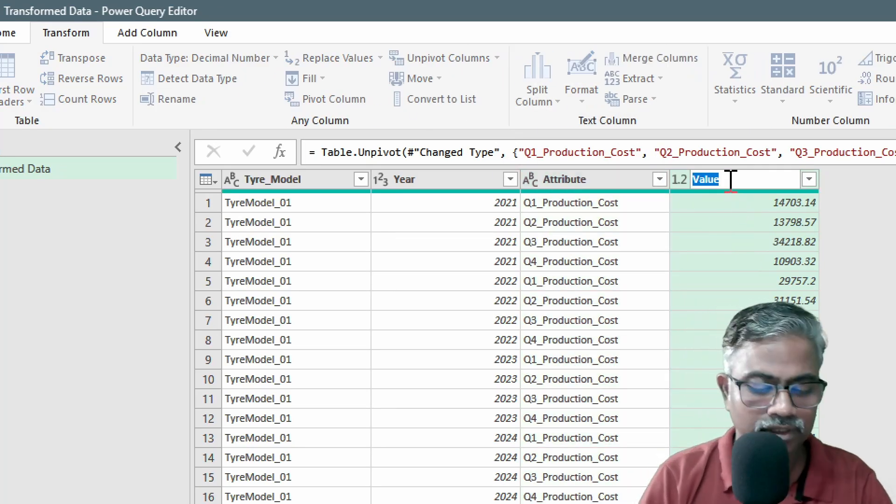
text(Prodictio)
key(BackSpace)
key(BackSpace)
key(BackSpace)
key(BackSpace)
key(BackSpace)
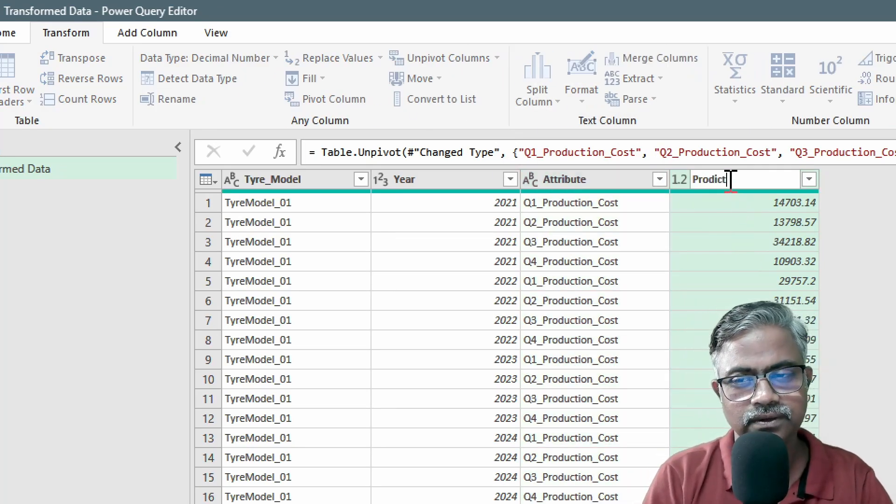
text(uction Cost)
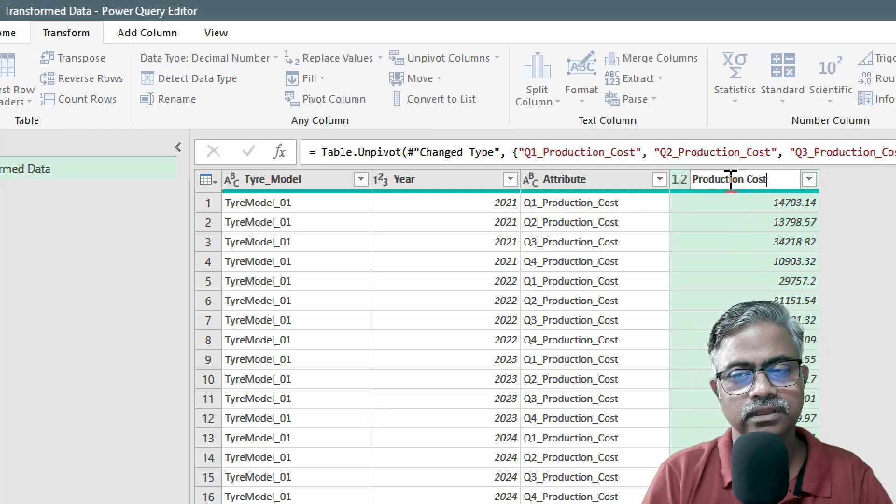
key(Return)
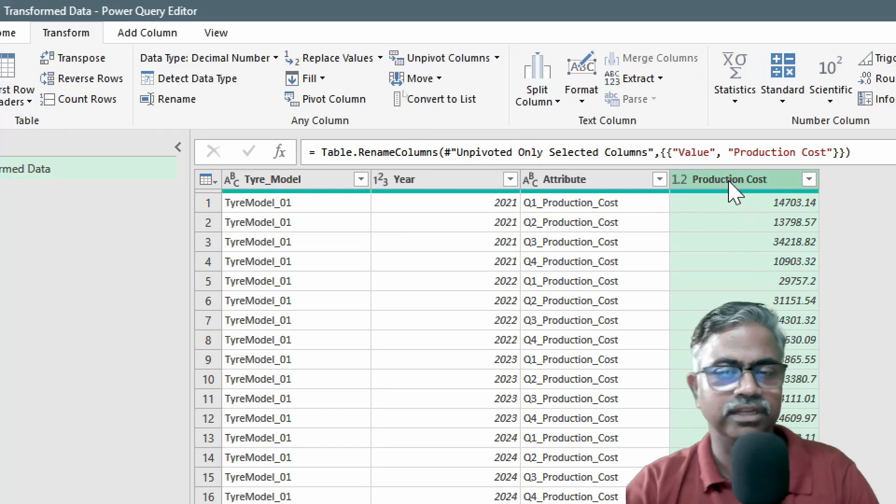
Remove the Attribute column from the query.
click(576, 188)
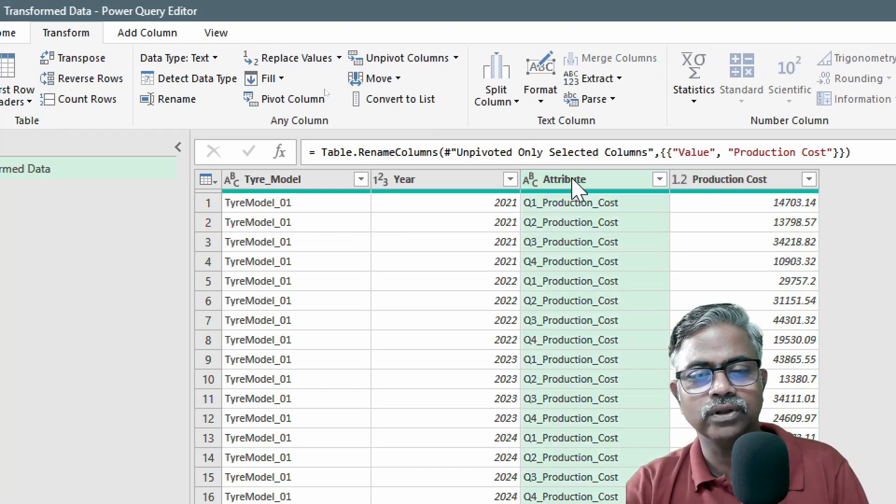
right_click(575, 187)
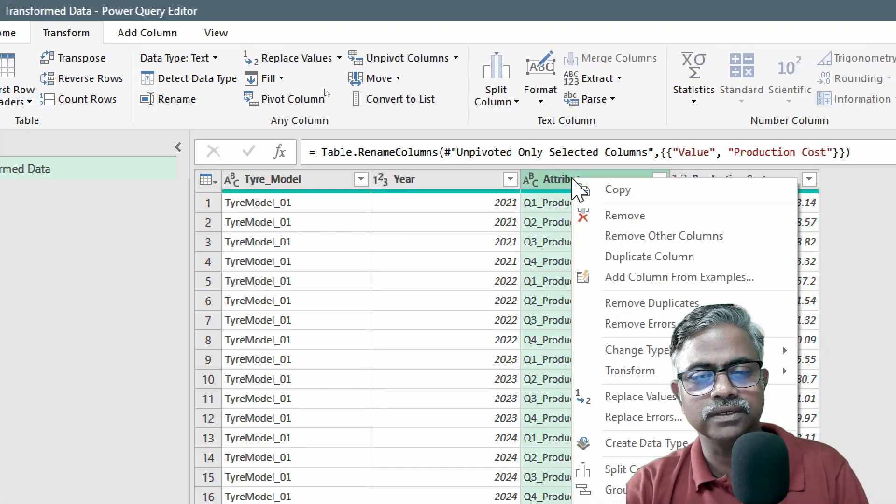
click(624, 217)
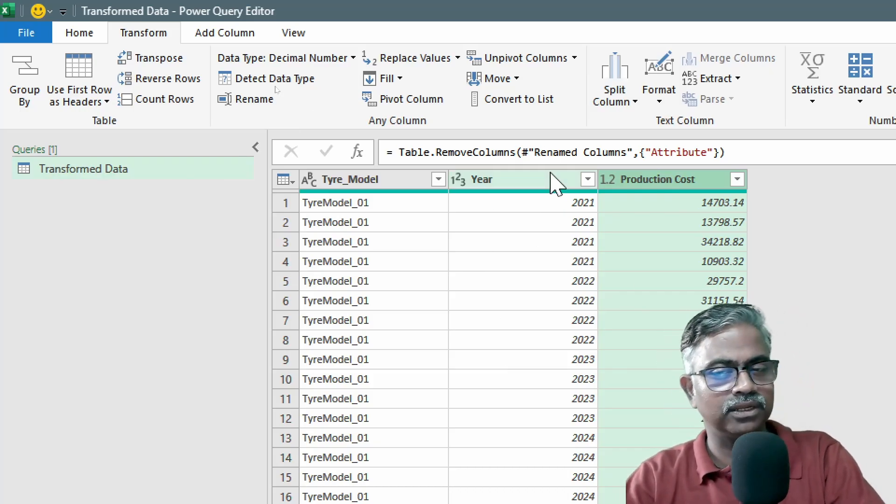
Start an advanced Group By with Tyre_Model and Year as the two grouping columns.
click(391, 183)
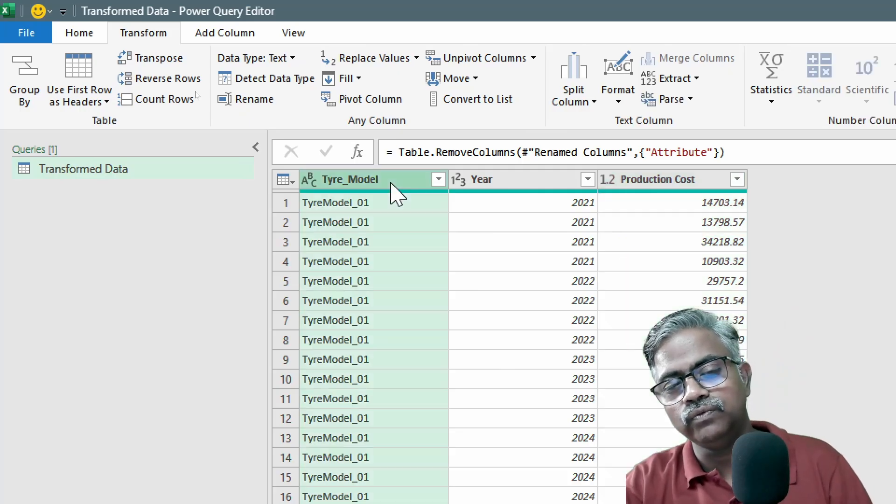
ctrl+click(516, 182)
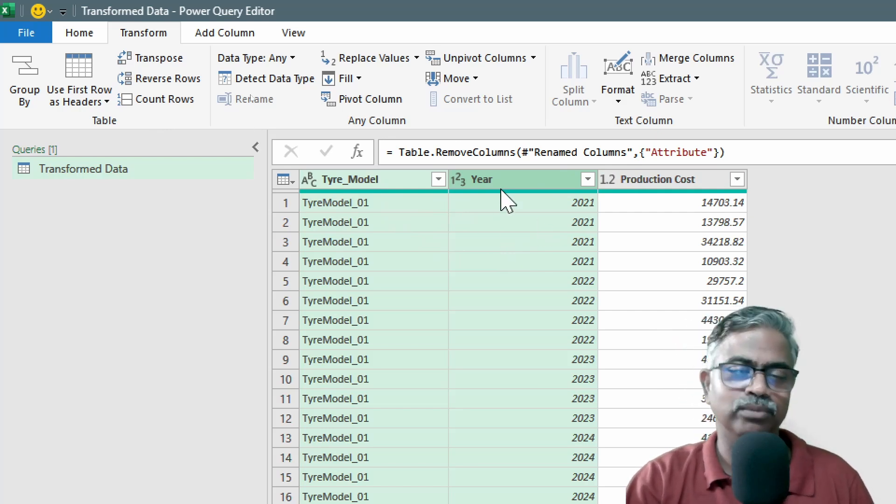
click(440, 244)
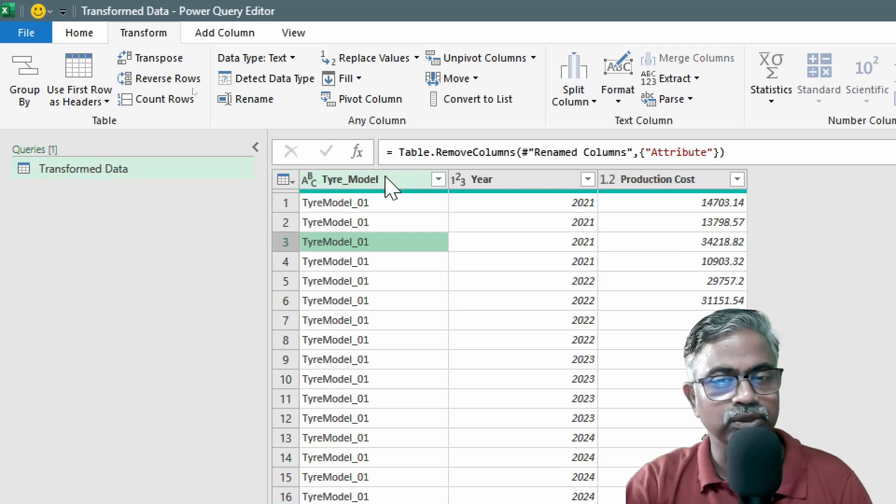
click(91, 31)
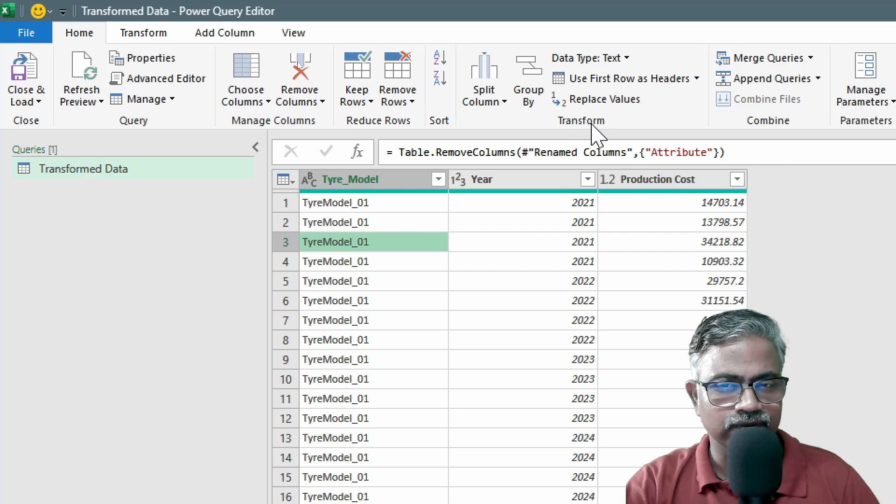
click(523, 84)
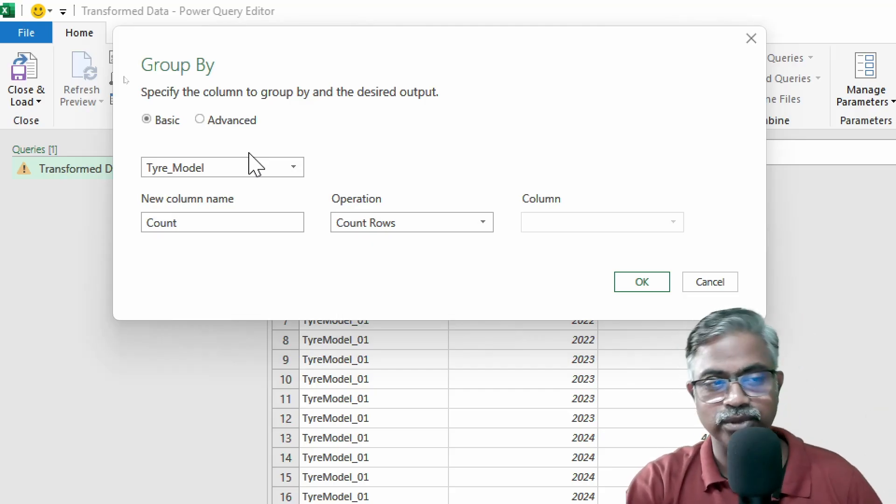
click(248, 127)
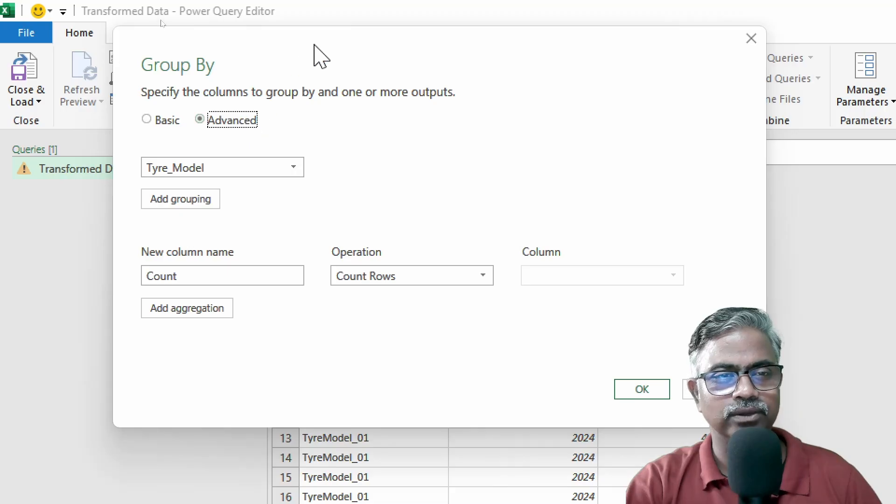
drag(354, 42, 462, 432)
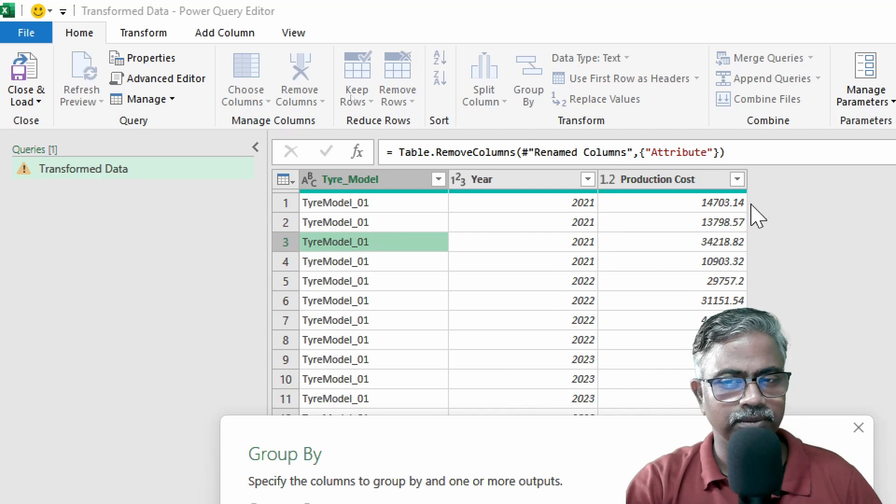
drag(486, 422, 379, 396)
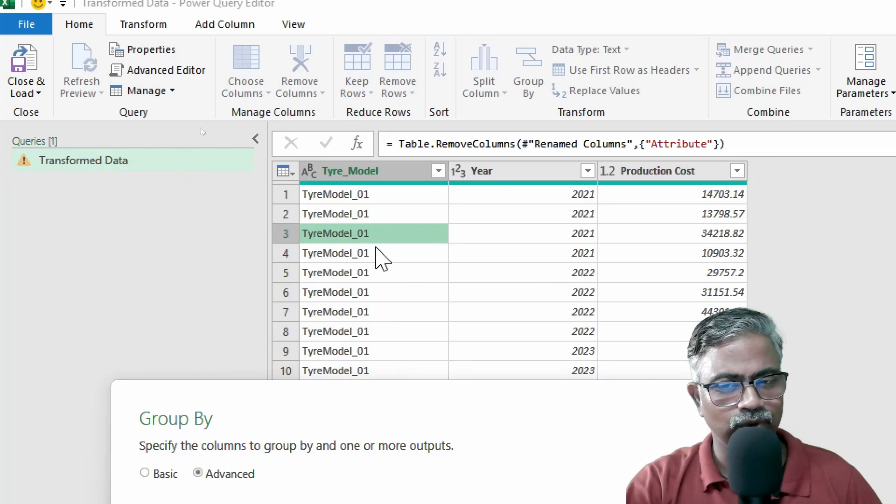
drag(487, 400, 463, 74)
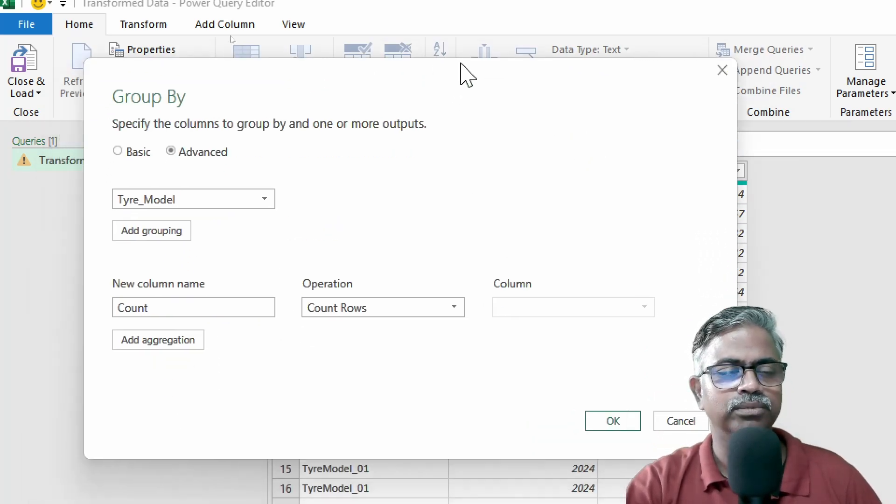
click(174, 233)
click(204, 234)
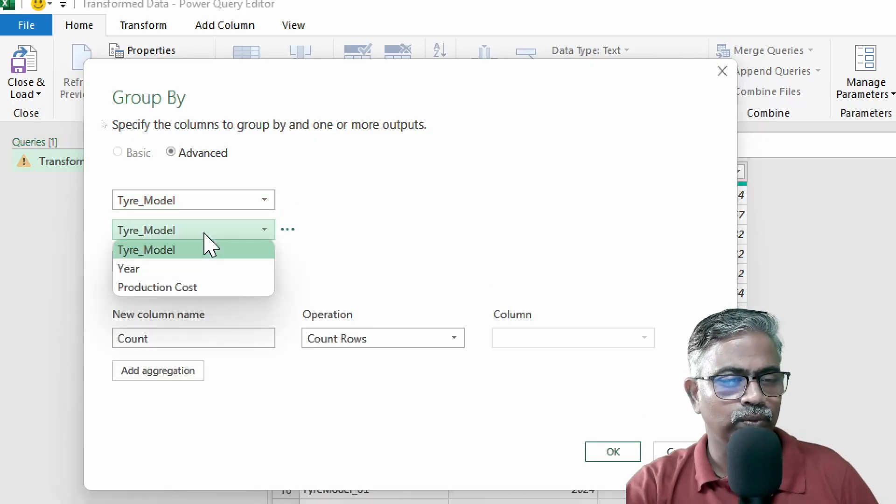
click(160, 267)
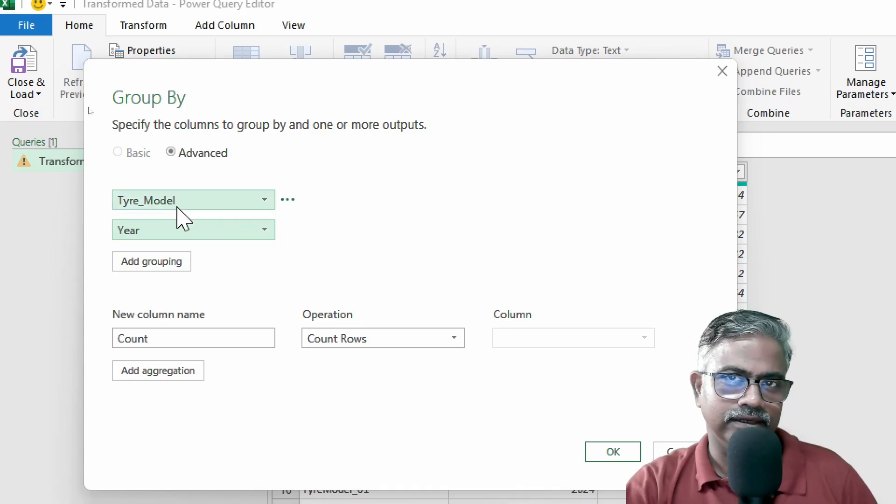
Name the aggregated column Total Production Cost, make it the Sum of Production Cost, and apply the grouping.
double_click(206, 346)
text(Tota)
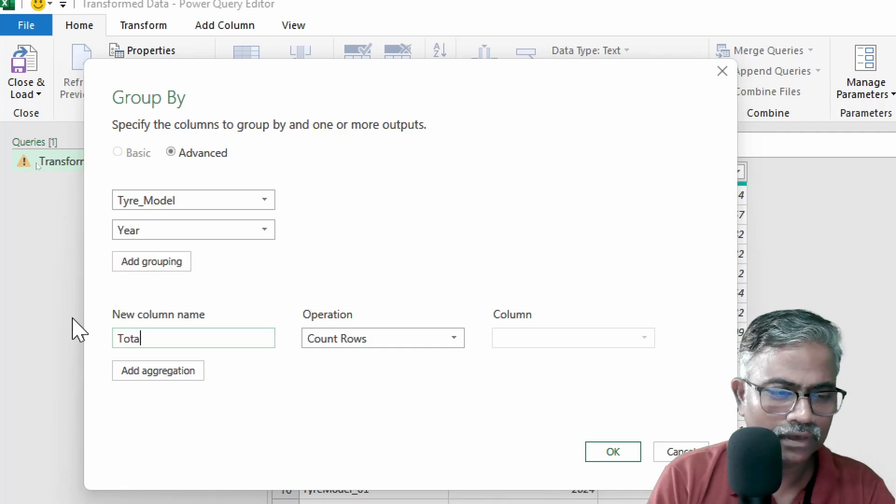
text(l Production)
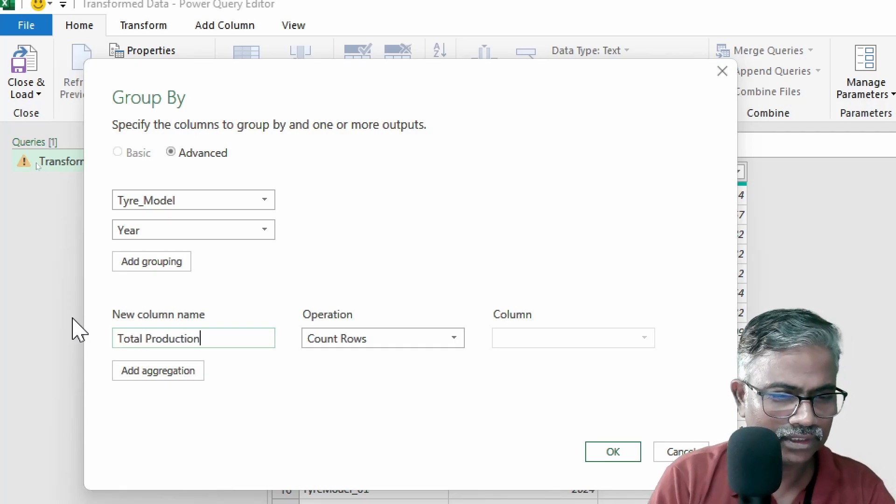
text( Cost)
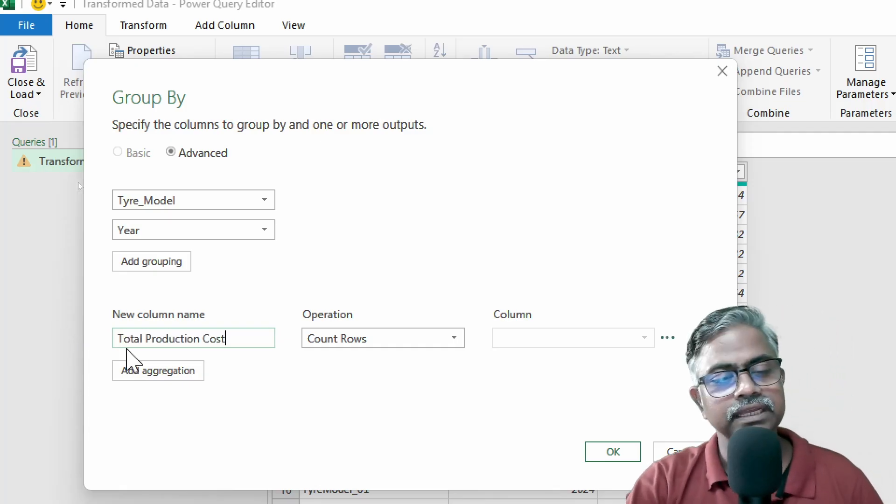
click(369, 340)
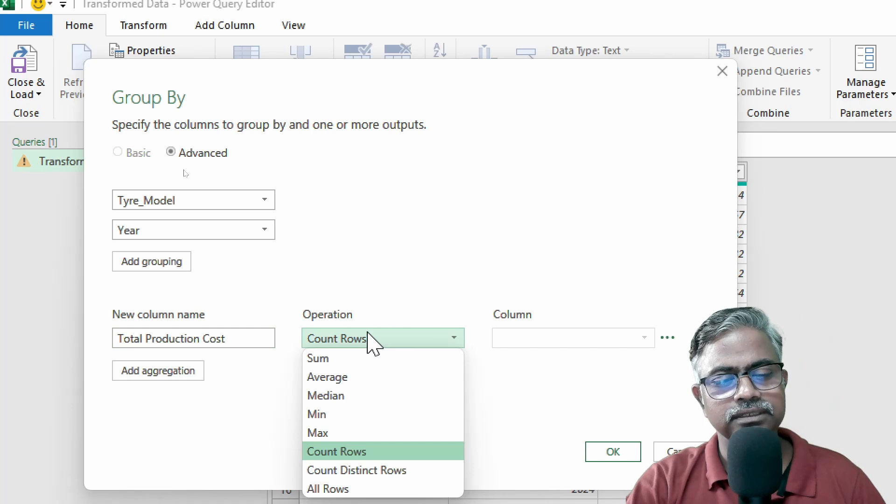
click(354, 359)
click(526, 339)
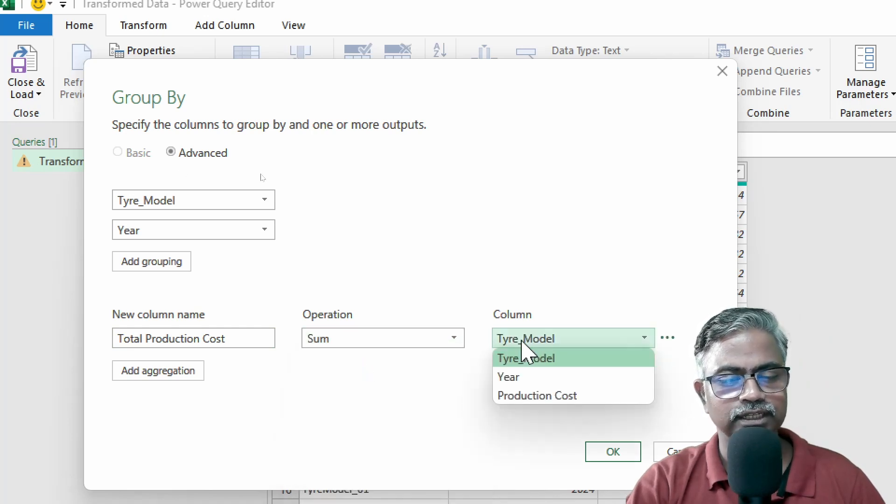
click(532, 395)
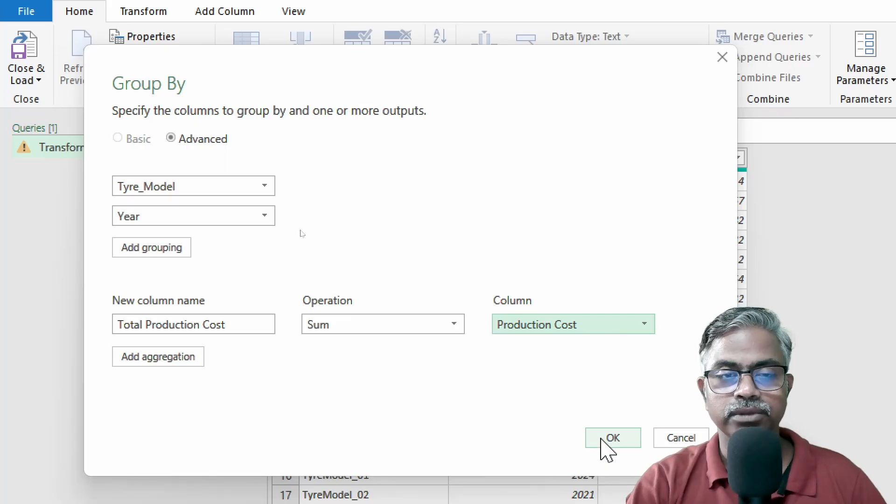
drag(503, 58, 510, 289)
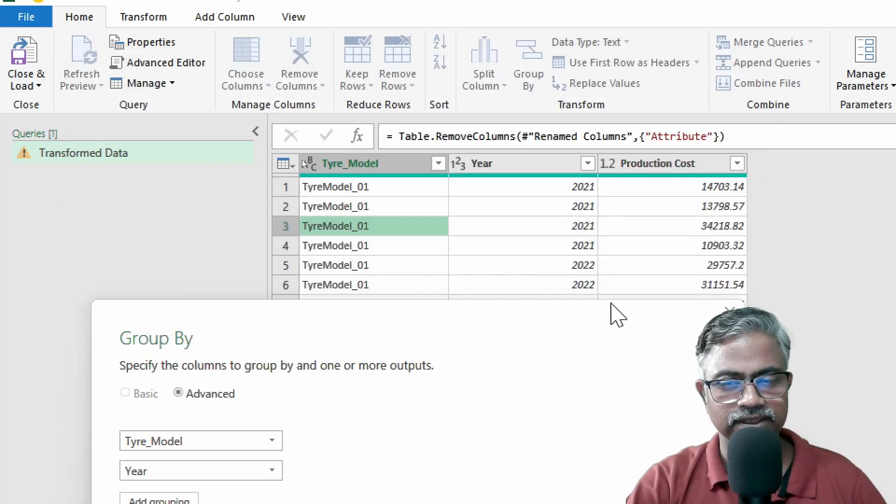
drag(616, 315, 534, 114)
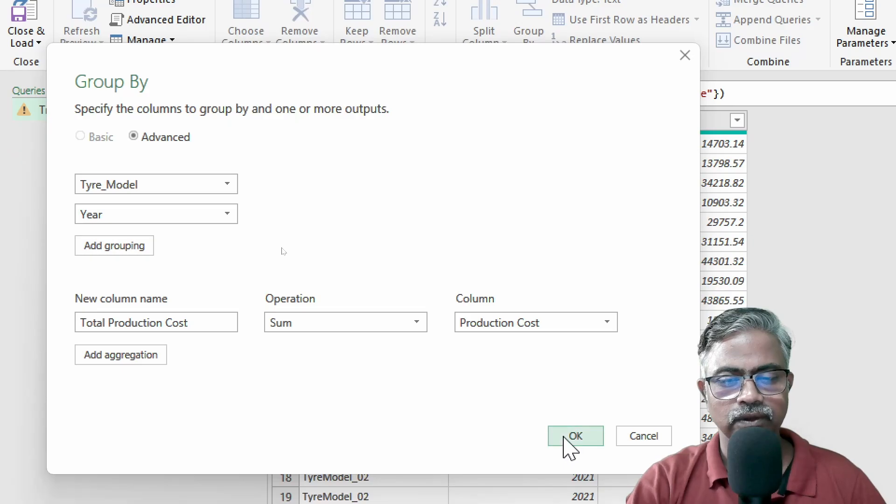
click(574, 436)
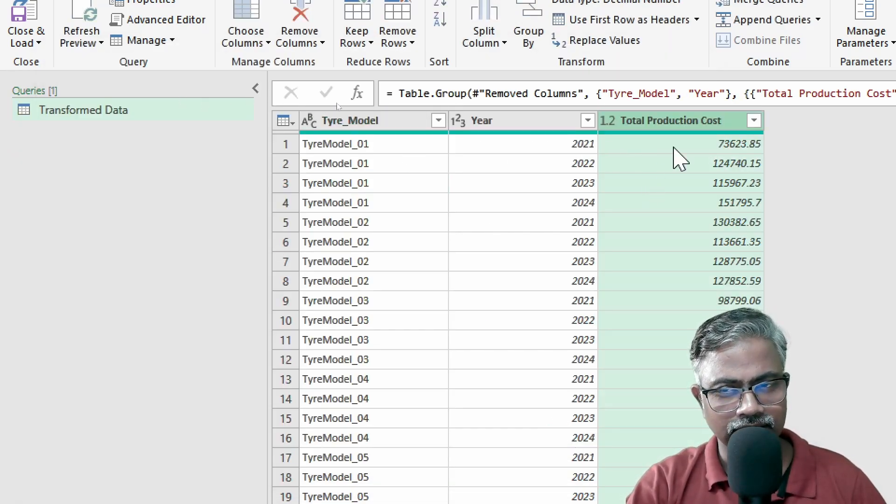
click(674, 148)
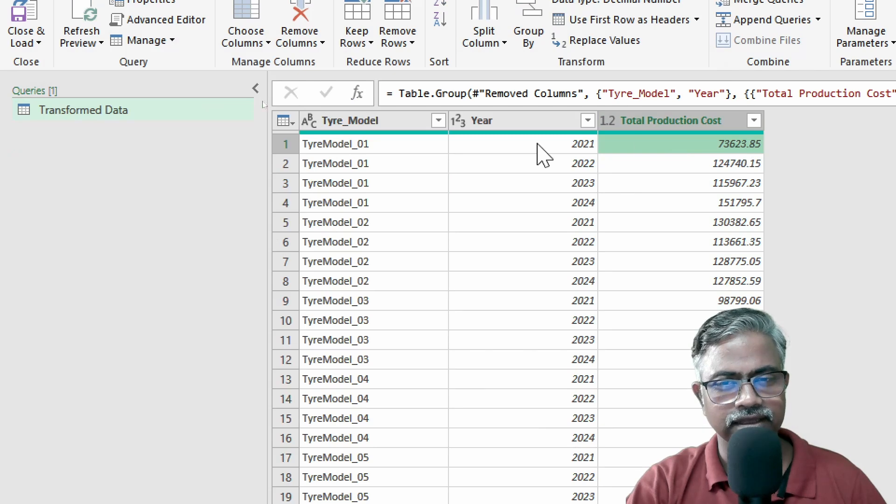
click(372, 143)
click(552, 146)
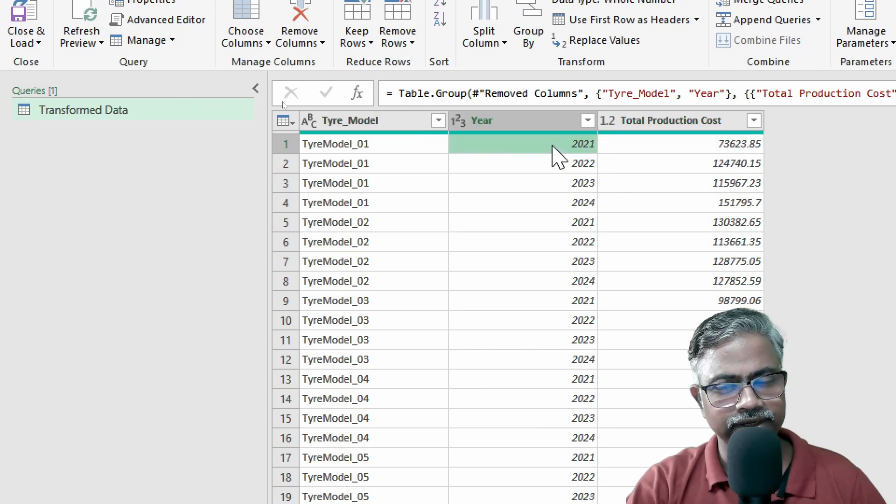
click(722, 146)
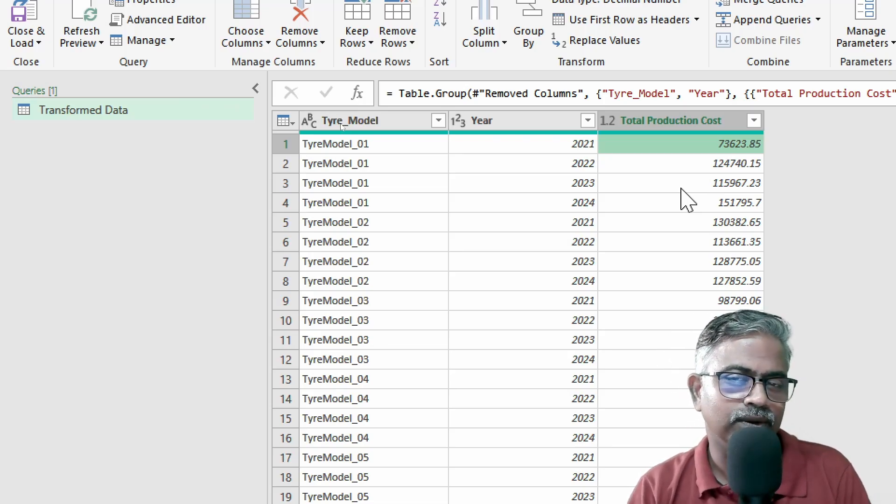
click(390, 125)
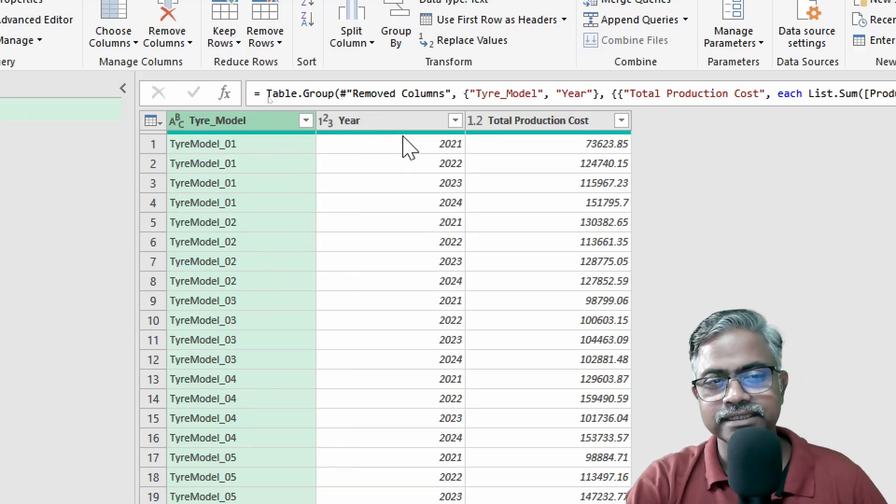
Start a Pivot Column operation on the Year column with Total Production Cost as the values column.
click(417, 131)
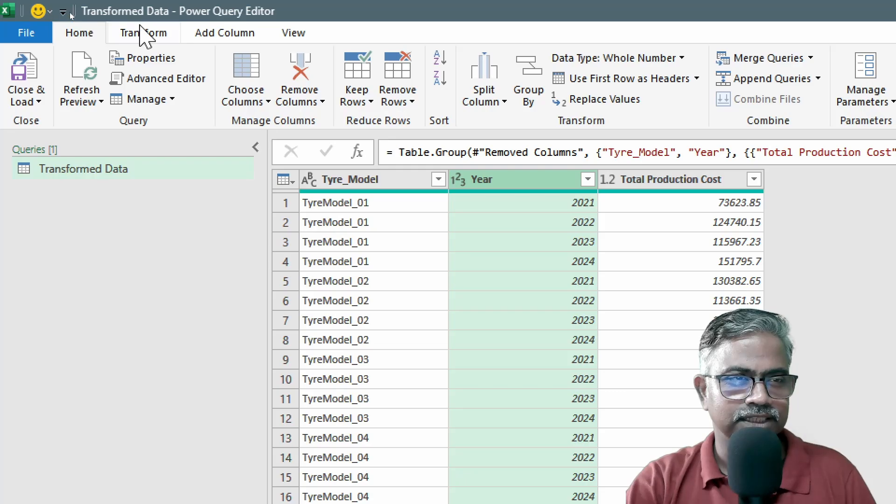
click(142, 2)
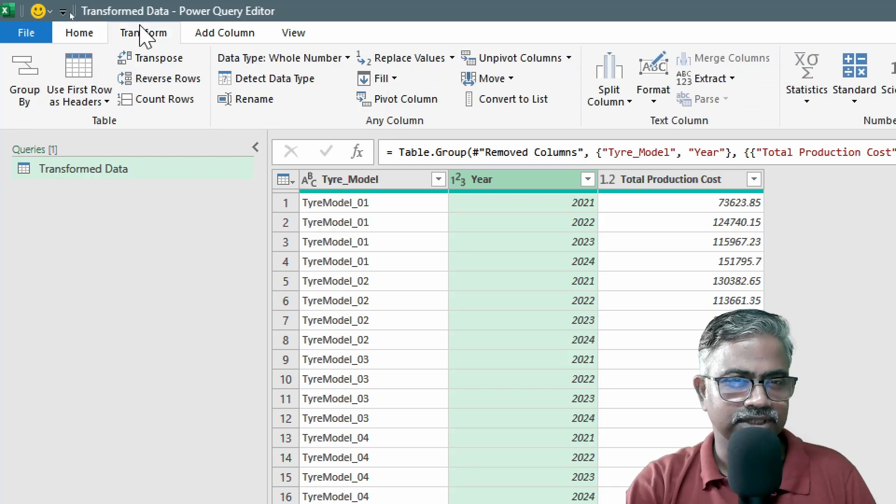
click(394, 100)
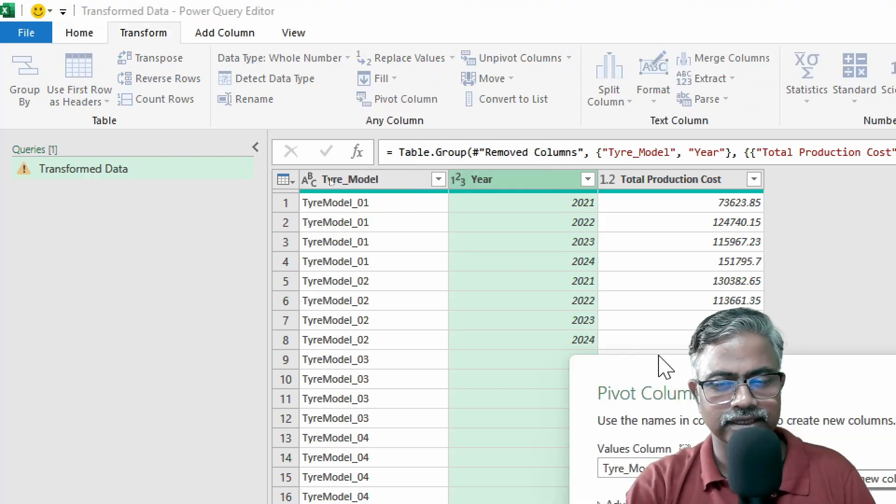
drag(665, 369, 176, 36)
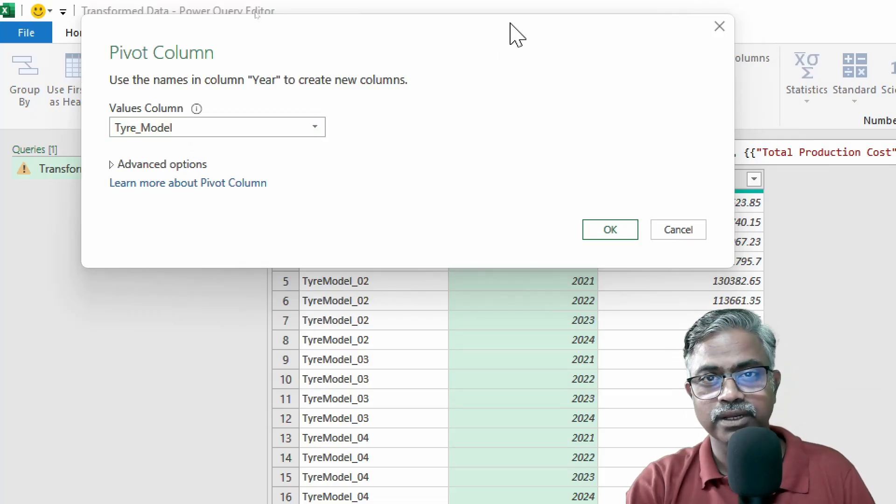
drag(514, 34, 461, 126)
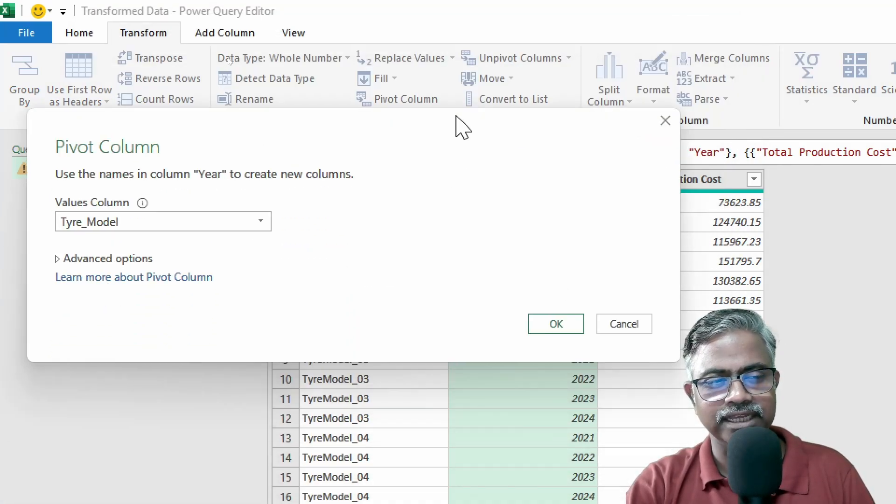
click(208, 225)
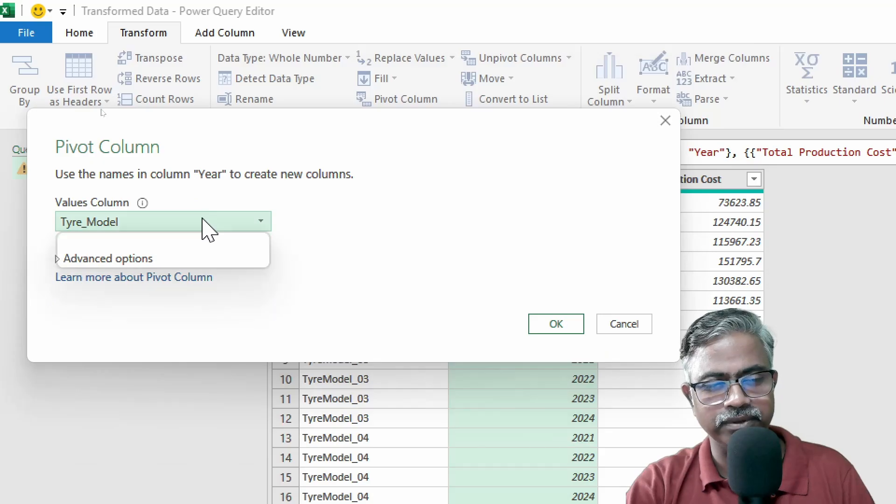
click(151, 260)
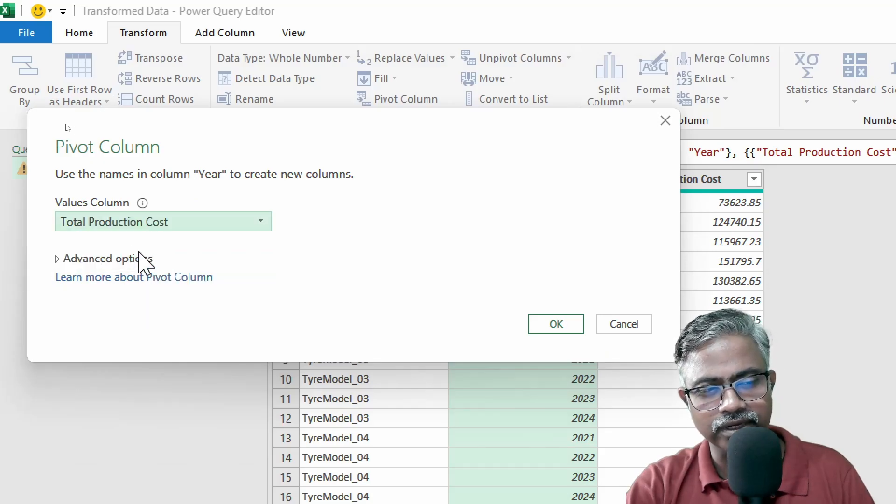
drag(350, 130, 550, 322)
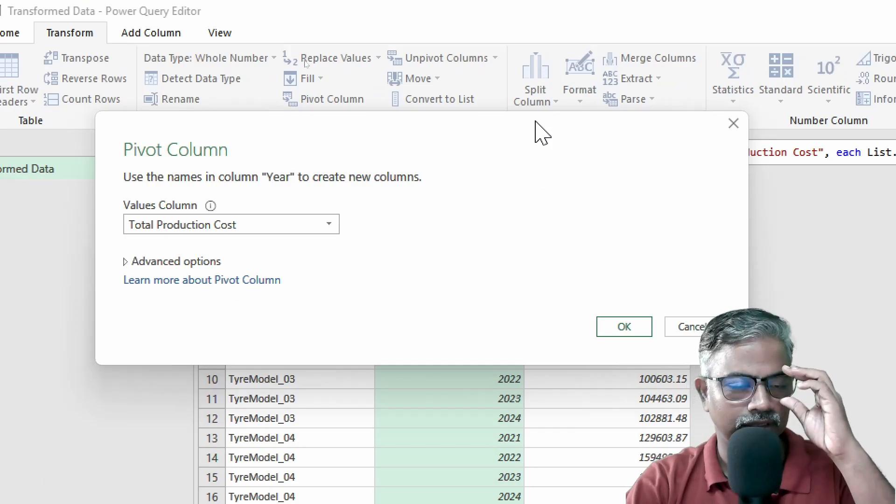
Set the pivot's aggregate value function to Don't Aggregate and apply the pivot.
click(127, 265)
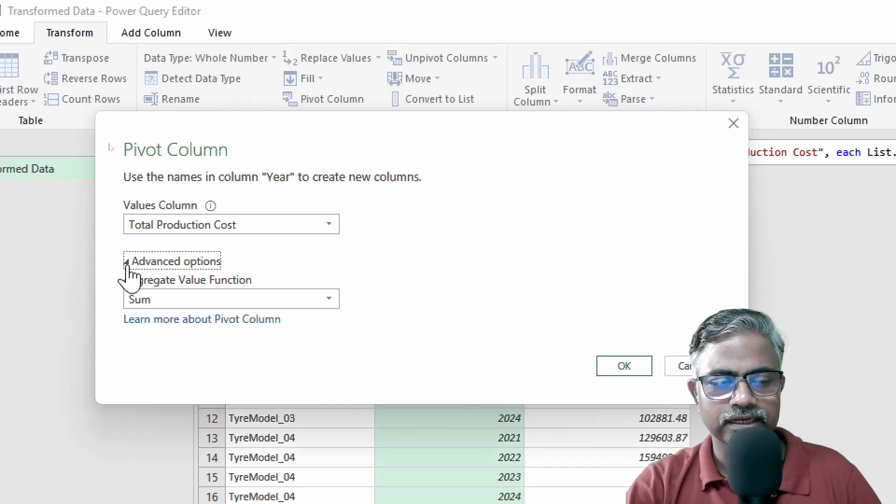
click(220, 303)
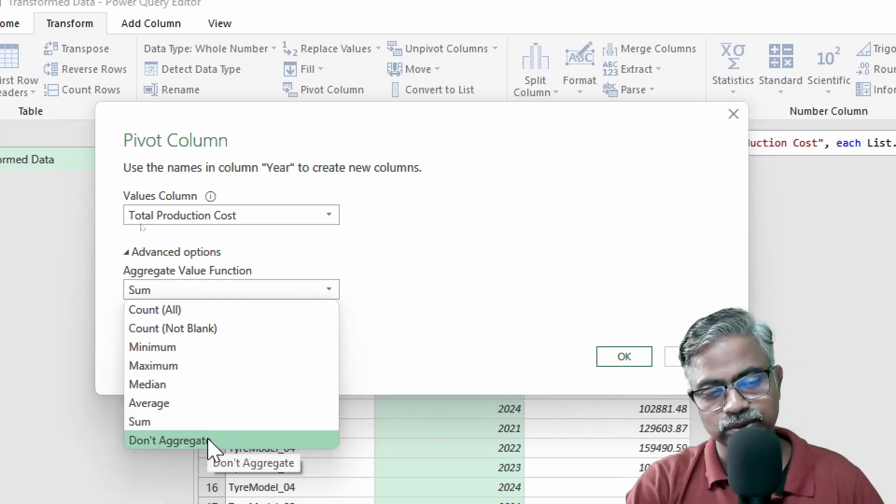
click(208, 441)
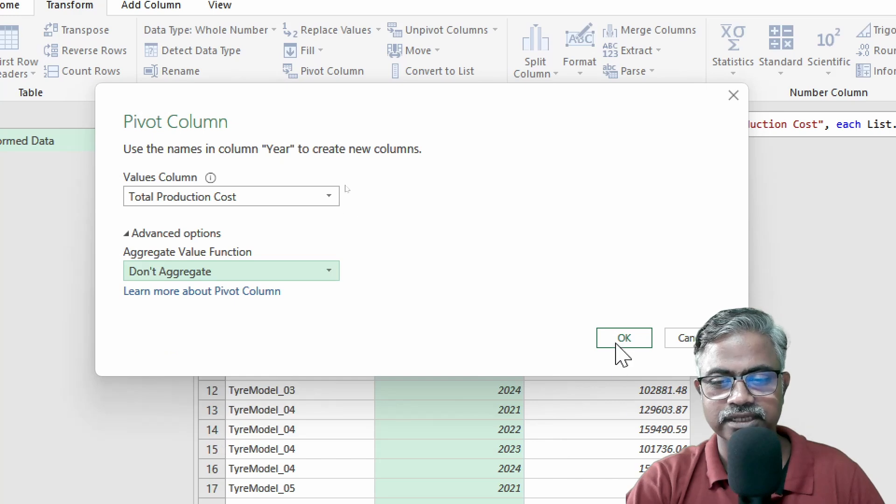
click(621, 338)
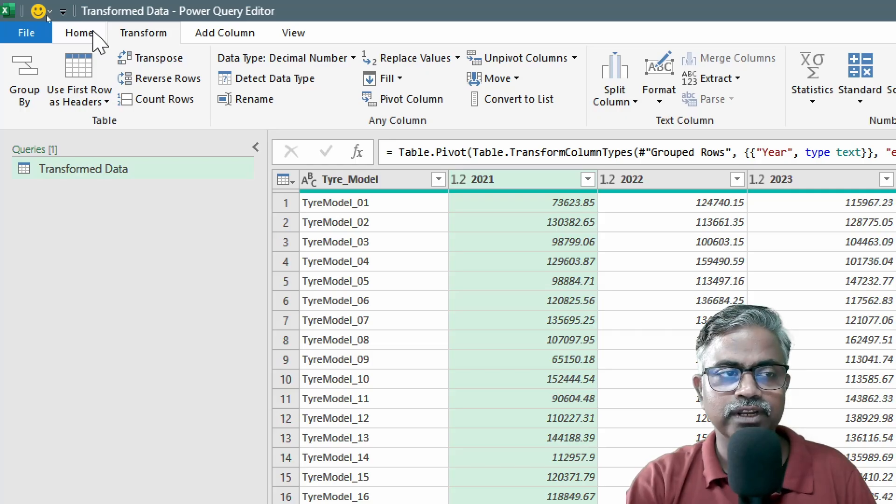
Close the query editor and load the Transformed Data query into the workbook.
click(93, 32)
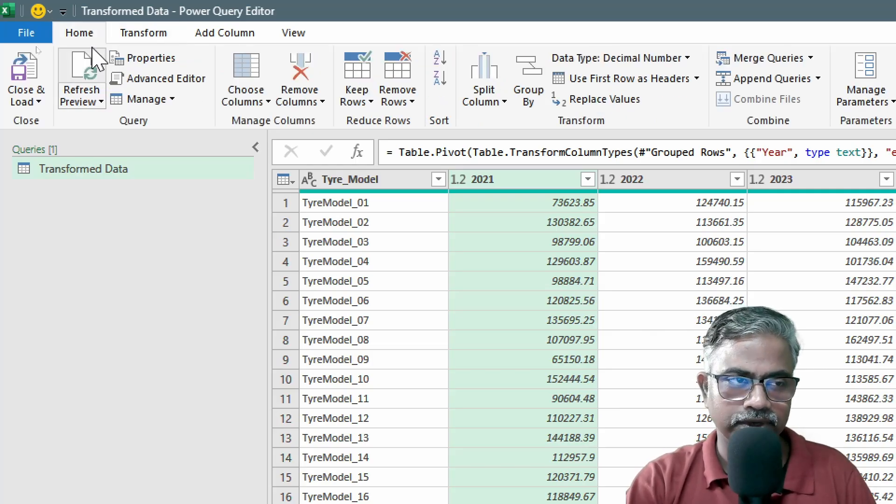
click(24, 70)
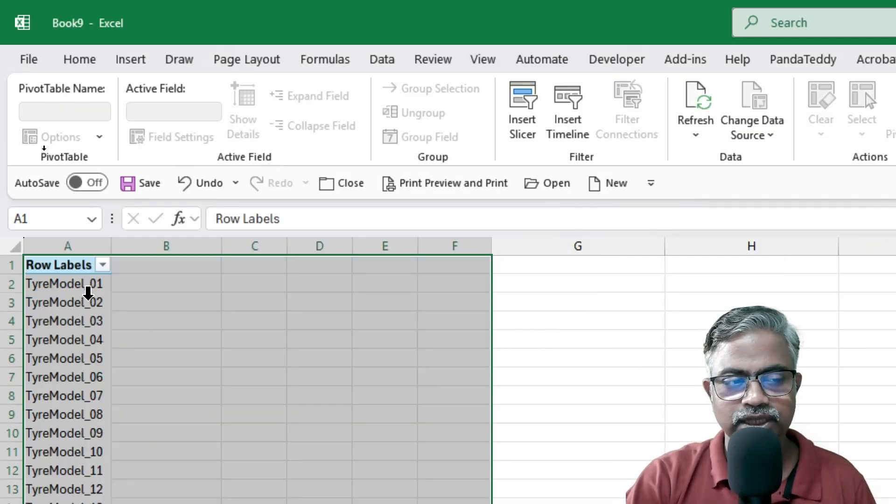
Add the 2021, 2022, 2023 and 2024 fields to the PivotTable's values and move the summed values from rows to columns.
click(88, 306)
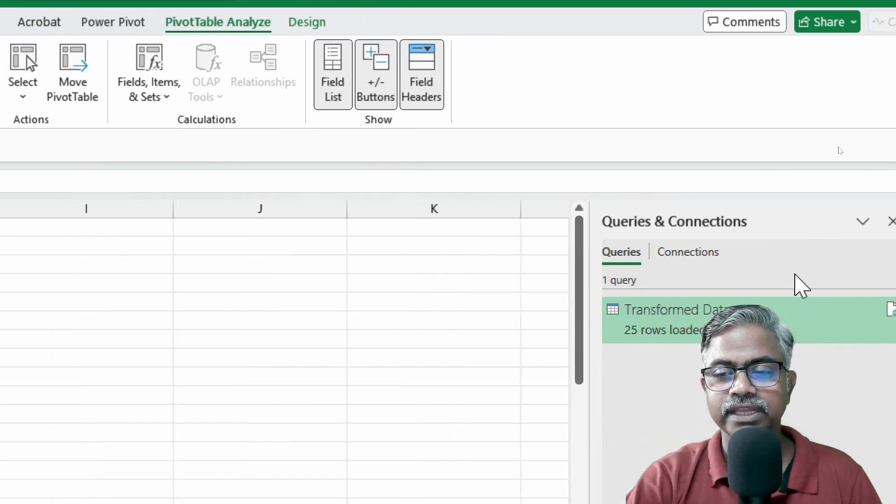
click(887, 261)
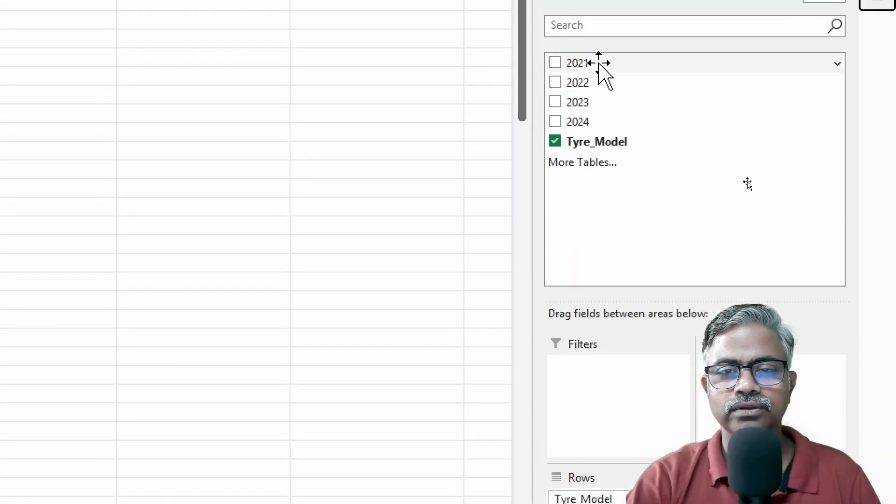
drag(600, 18, 822, 332)
drag(821, 383, 824, 483)
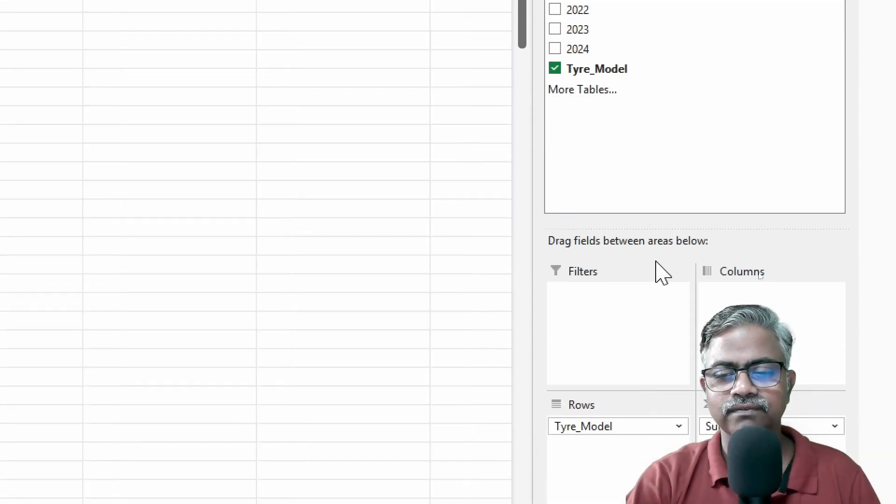
drag(604, 138, 821, 411)
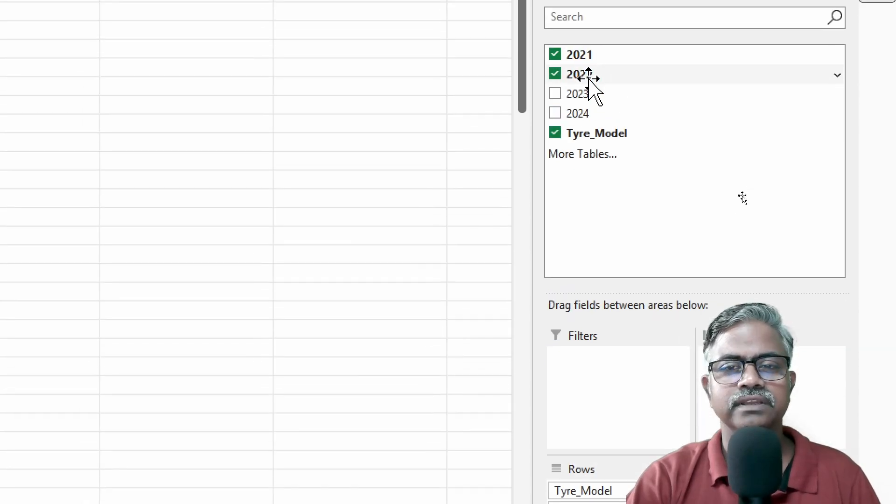
click(555, 22)
click(555, 114)
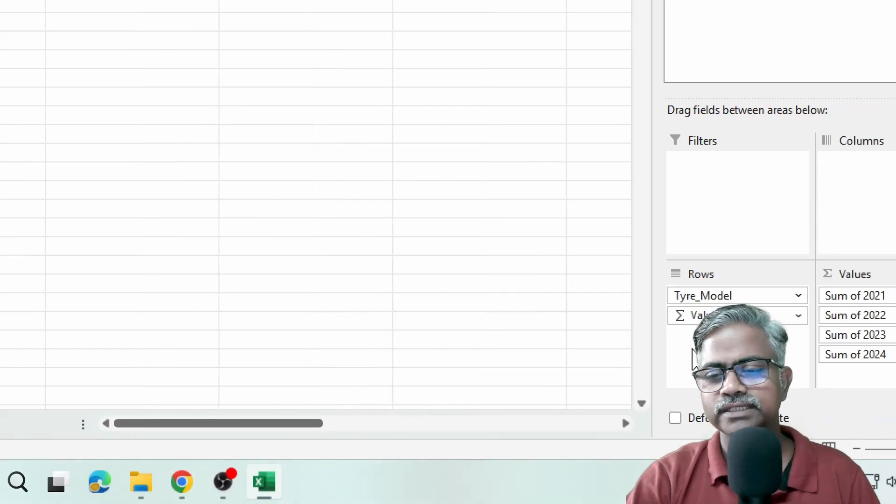
drag(713, 316, 767, 170)
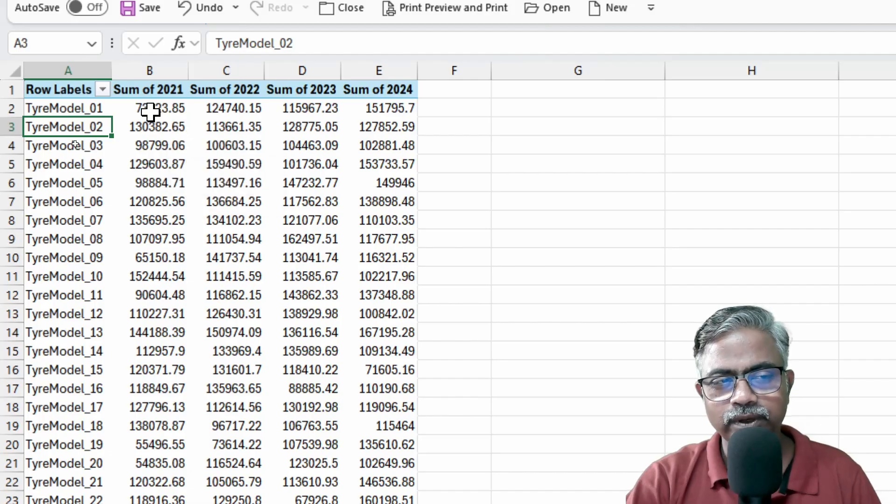
click(177, 109)
click(237, 108)
click(298, 109)
click(399, 108)
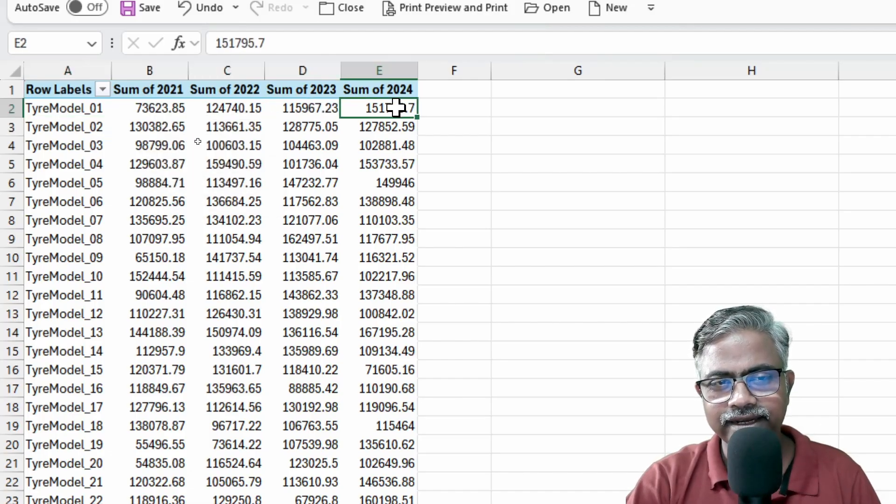
drag(174, 112, 404, 108)
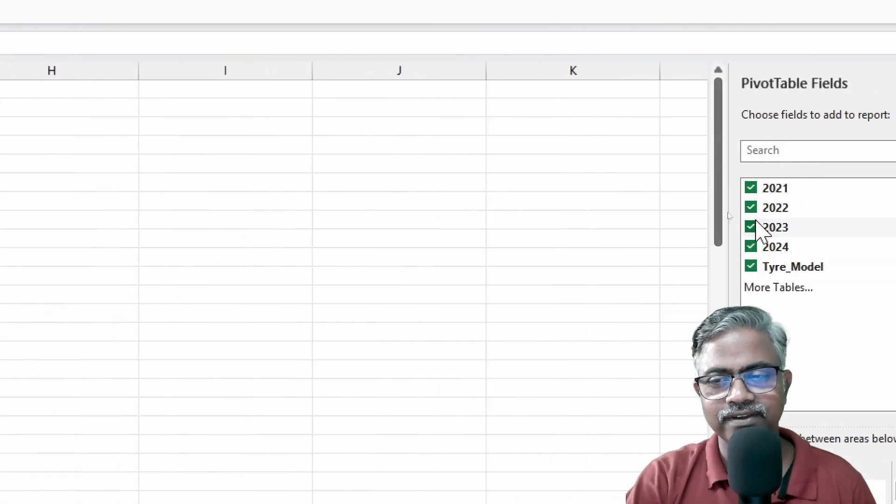
click(561, 70)
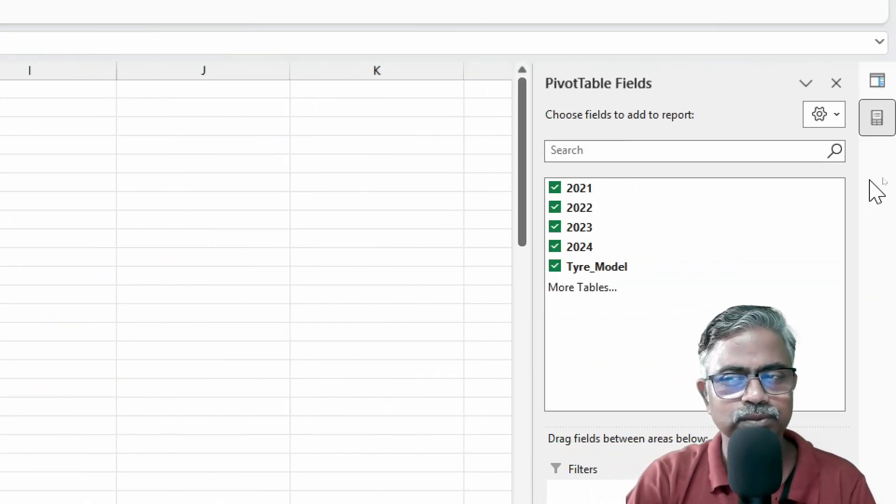
Change the Transformed Data query's load destination to a table in the existing worksheet at $A$1, accepting the possible data loss.
click(890, 83)
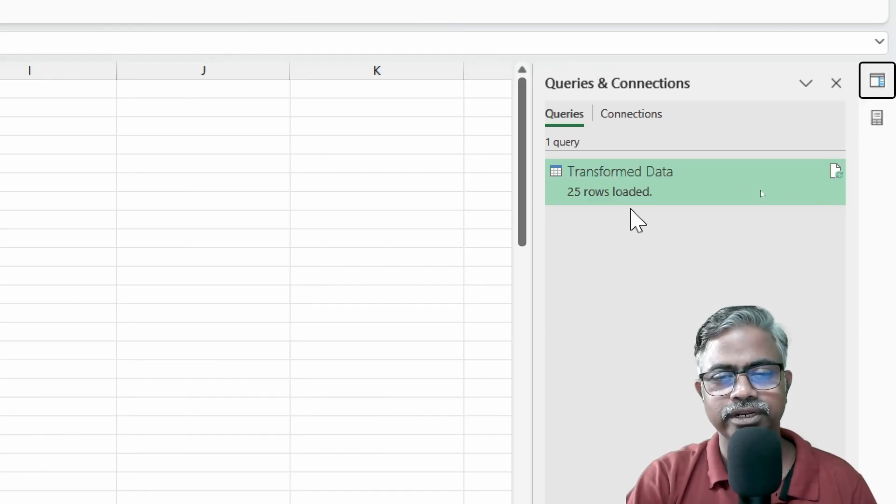
right_click(595, 191)
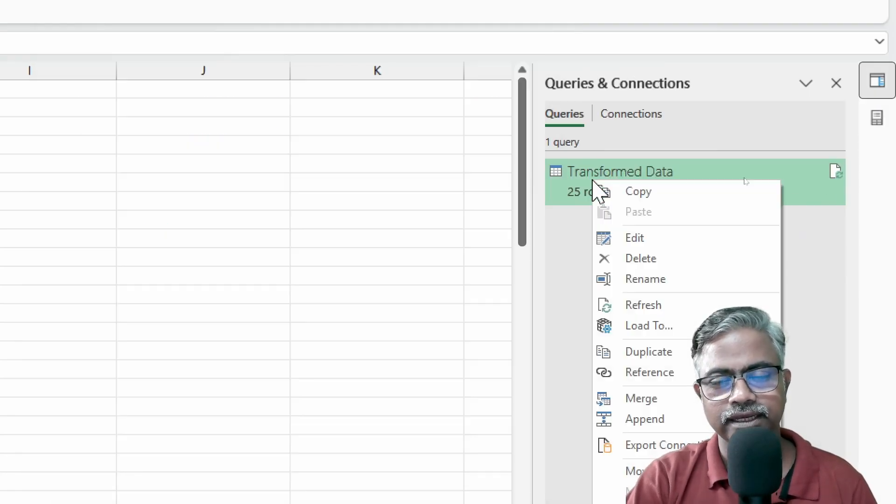
click(644, 333)
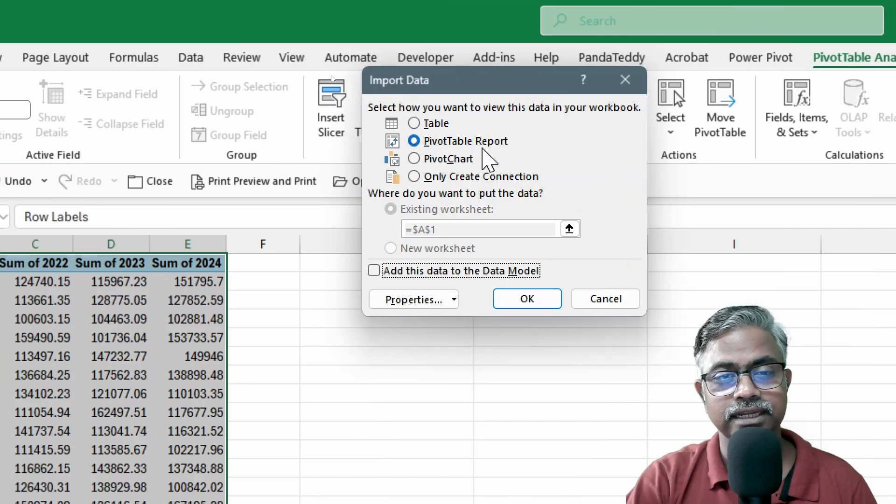
click(437, 124)
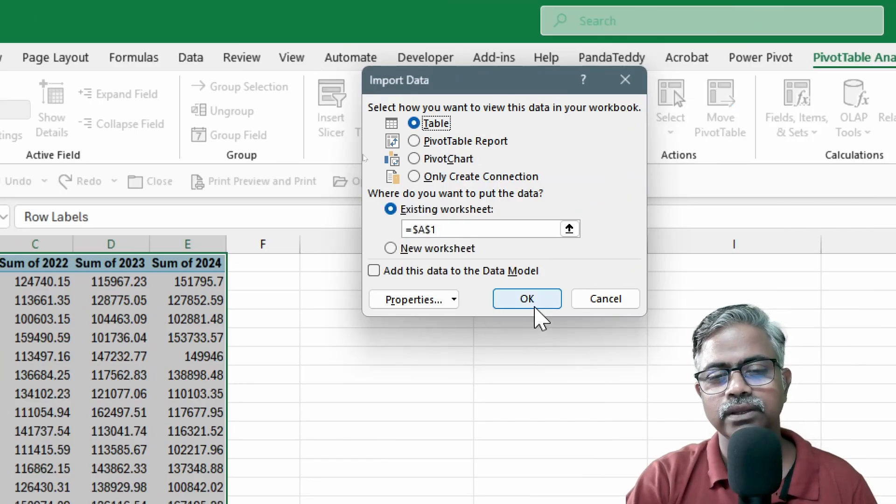
click(536, 308)
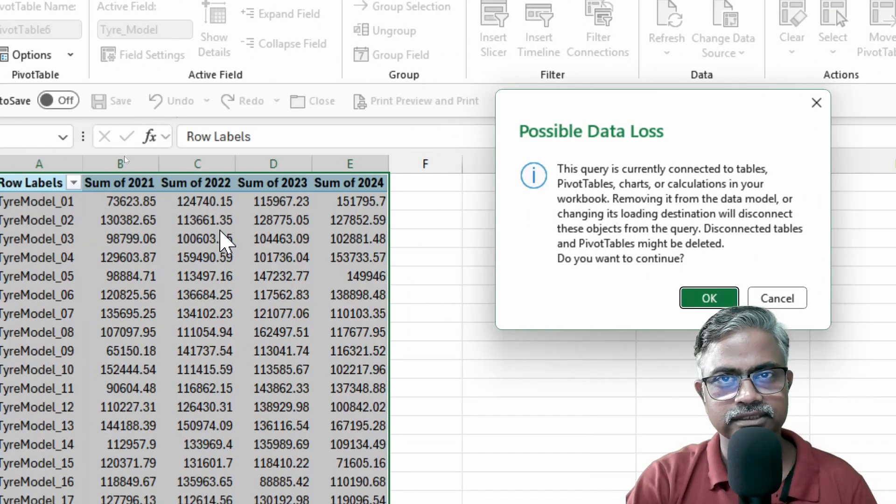
click(724, 299)
click(194, 275)
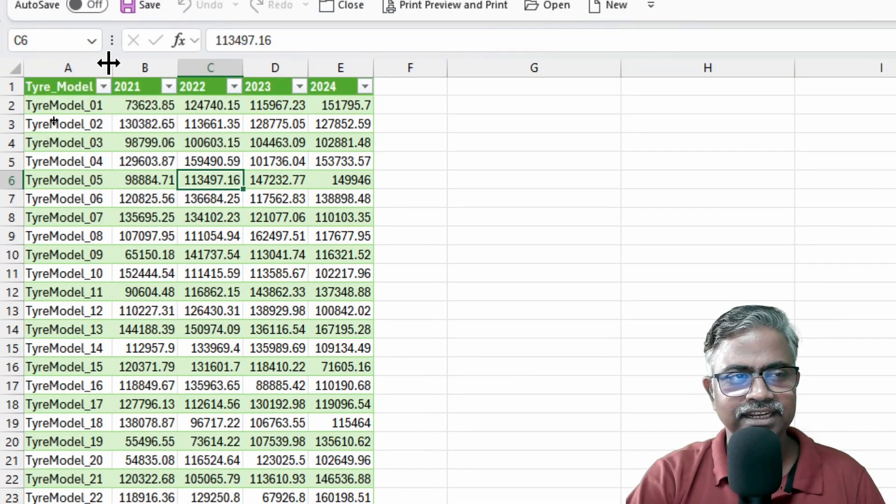
Widen the Tyre_Model column and the 2021 to 2024 columns of the loaded table.
drag(110, 66, 132, 67)
drag(196, 68, 210, 70)
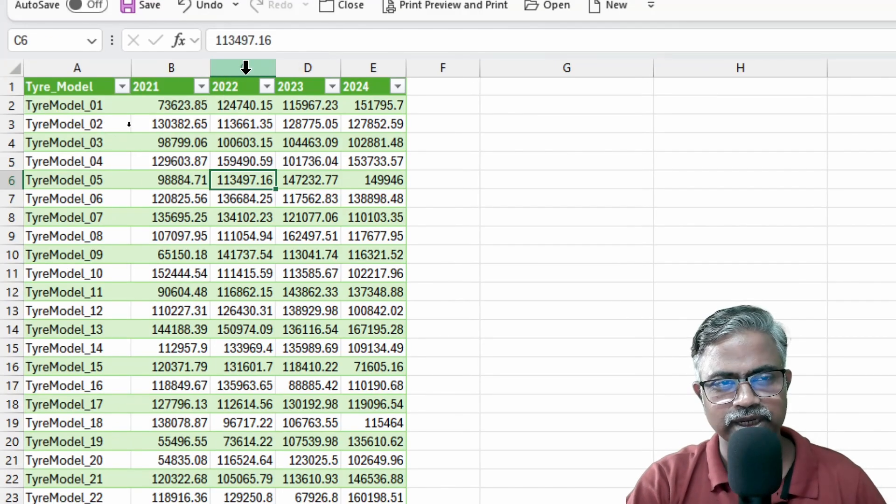
drag(277, 67, 292, 67)
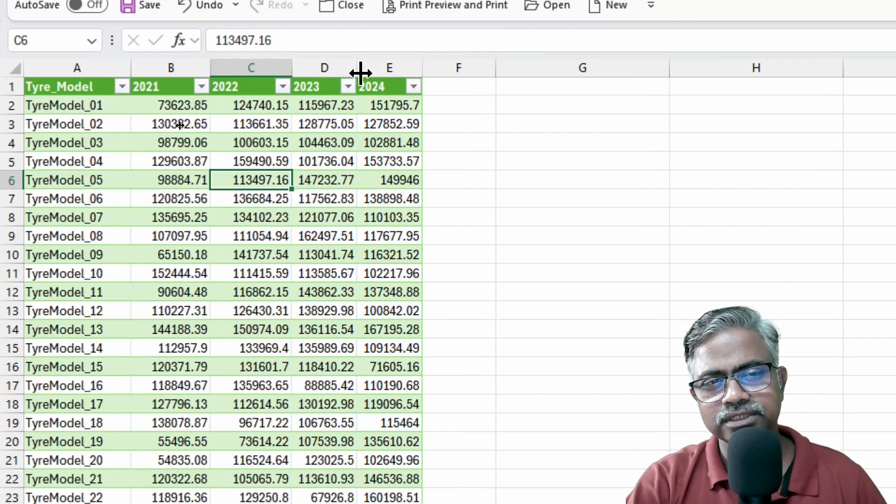
drag(359, 71, 371, 70)
drag(436, 70, 452, 70)
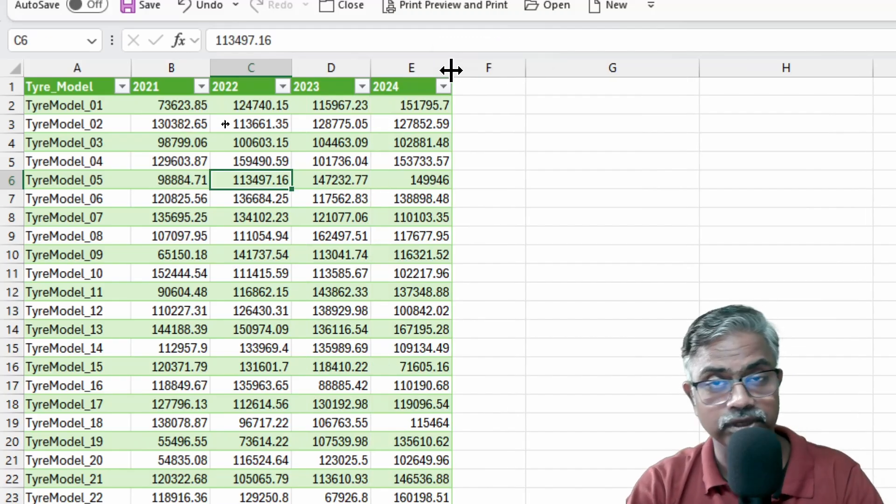